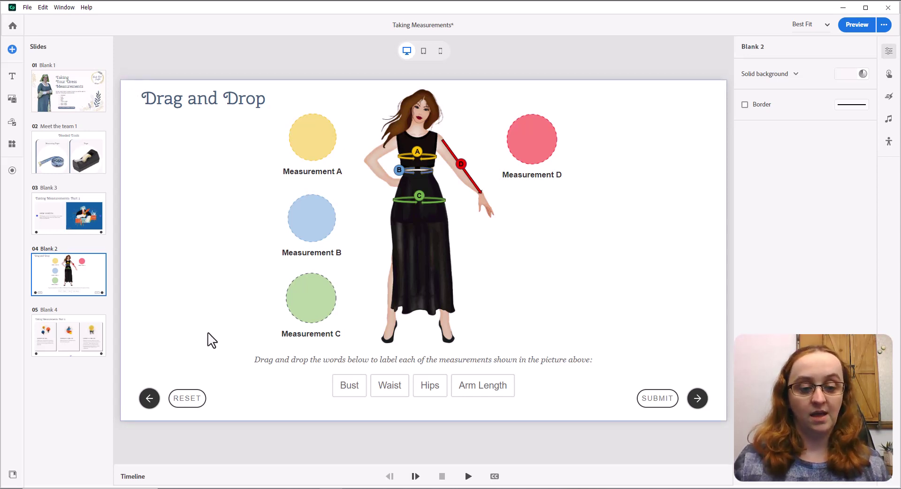
# Step: In the browser preview, drop Bust, Waist and Arm Length onto circles A, B and D
pyautogui.moveTo(210, 481)
pyautogui.click(230, 451)
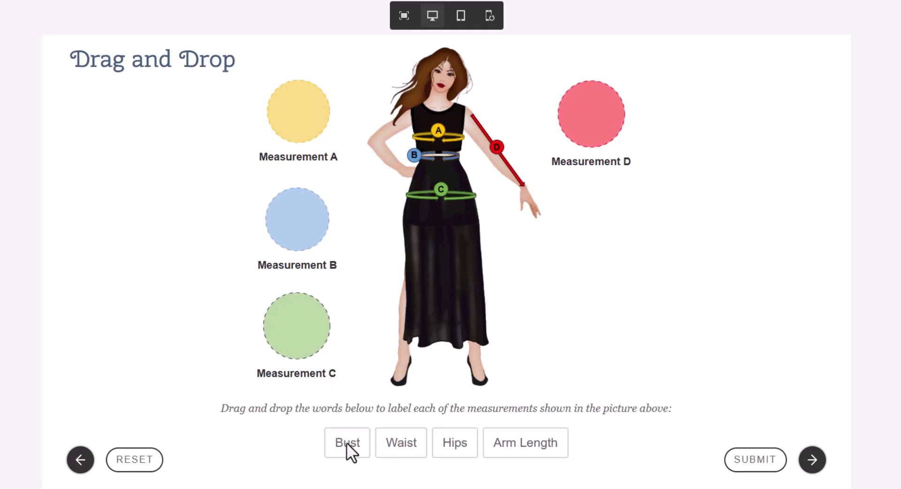
pyautogui.moveTo(364, 445); pyautogui.dragTo(312, 99)
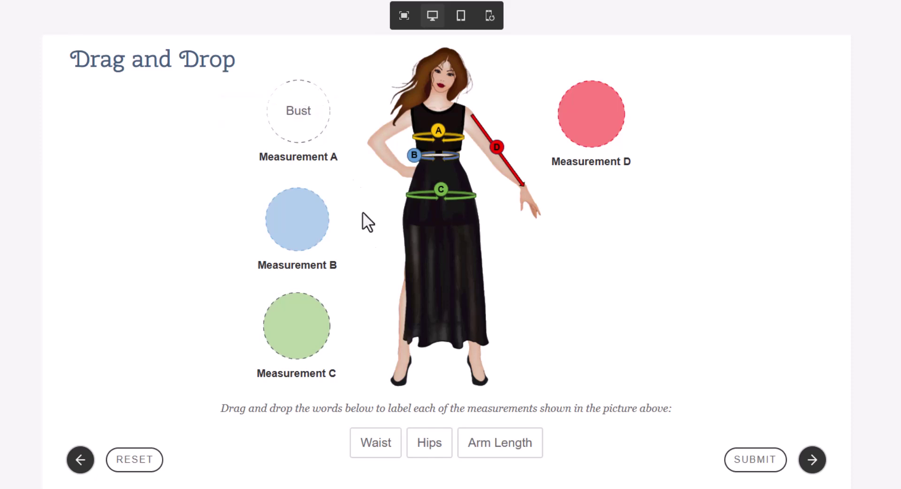
pyautogui.moveTo(394, 445); pyautogui.dragTo(314, 310)
pyautogui.moveTo(471, 443); pyautogui.dragTo(615, 101)
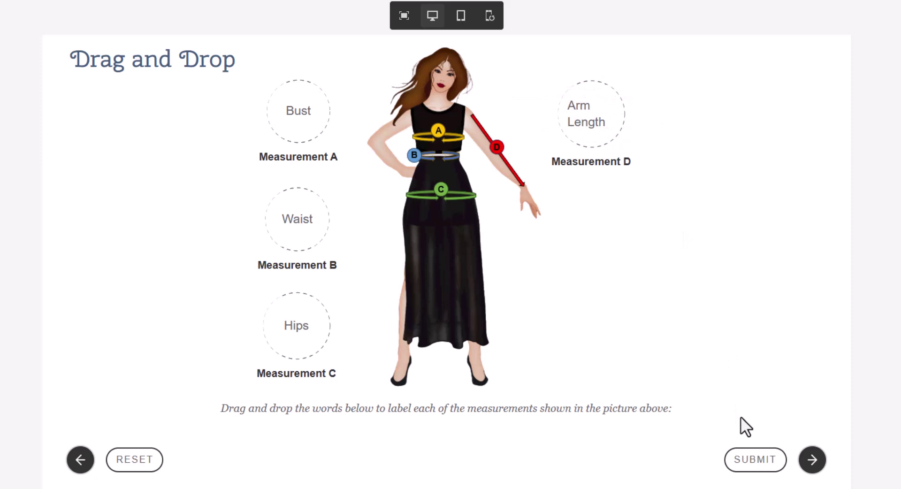
# Step: Submit the answers, then check the preview at tablet and mobile widths
pyautogui.click(752, 462)
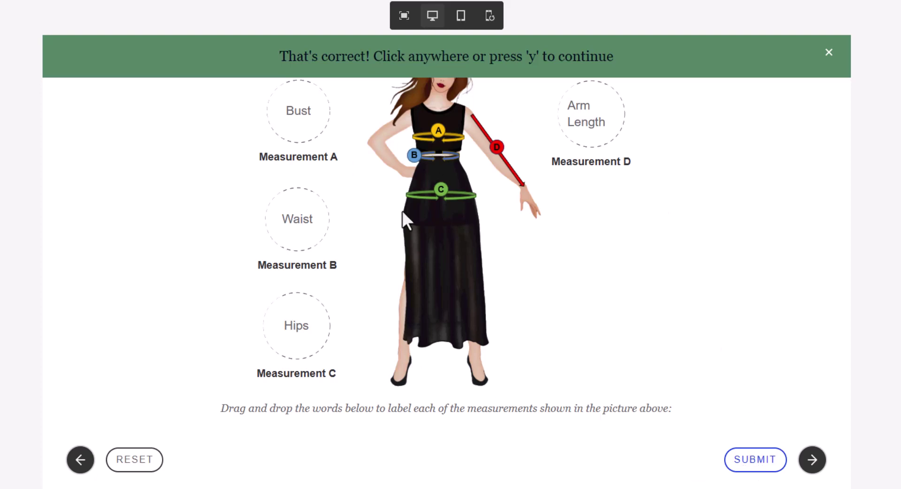
pyautogui.click(465, 19)
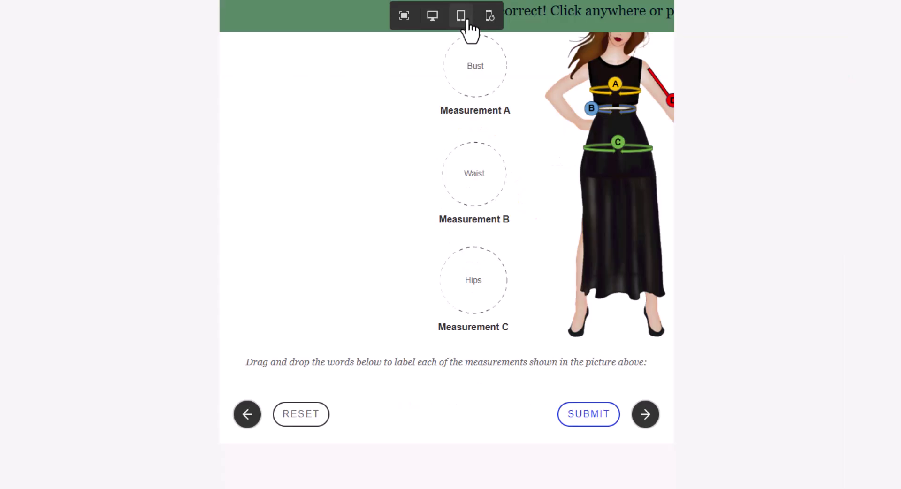
pyautogui.click(490, 18)
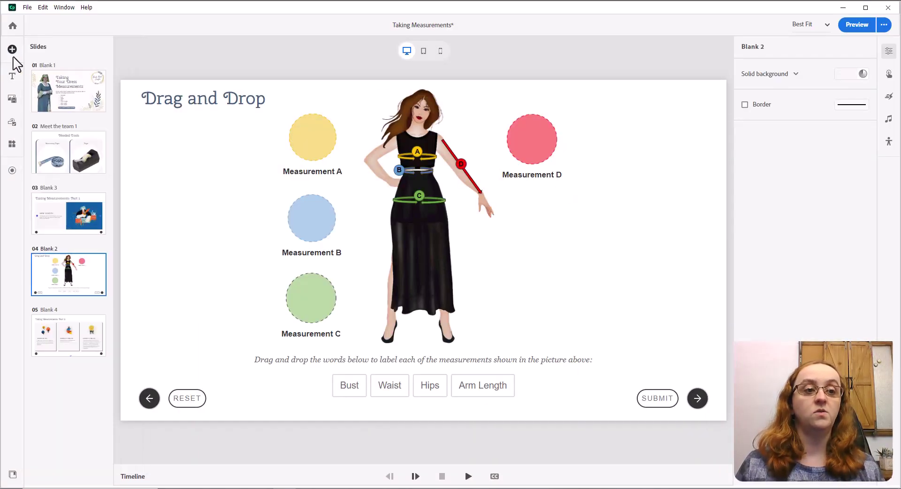
# Step: Add a blank slide, move it to position 6, and insert a Drag and Drop widget
pyautogui.click(11, 49)
pyautogui.click(49, 92)
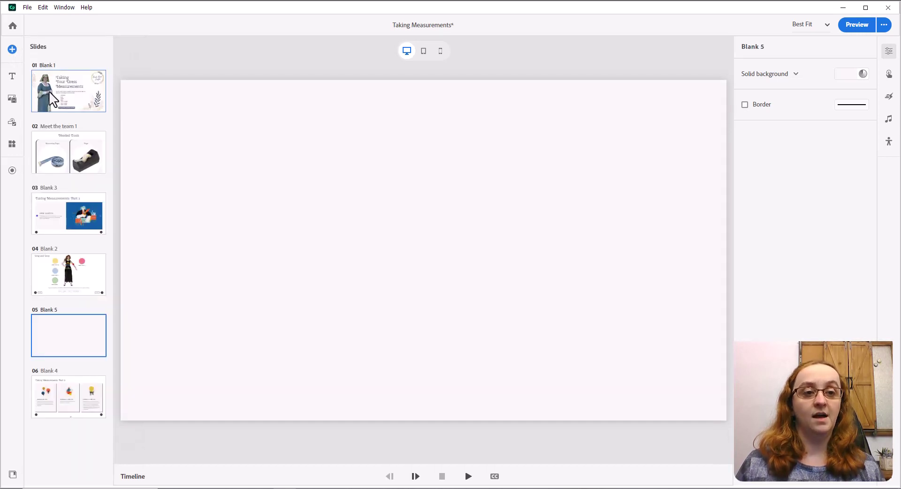
pyautogui.moveTo(85, 339)
pyautogui.mouseDown()
pyautogui.moveTo(93, 383)
pyautogui.moveTo(85, 444)
pyautogui.mouseUp()
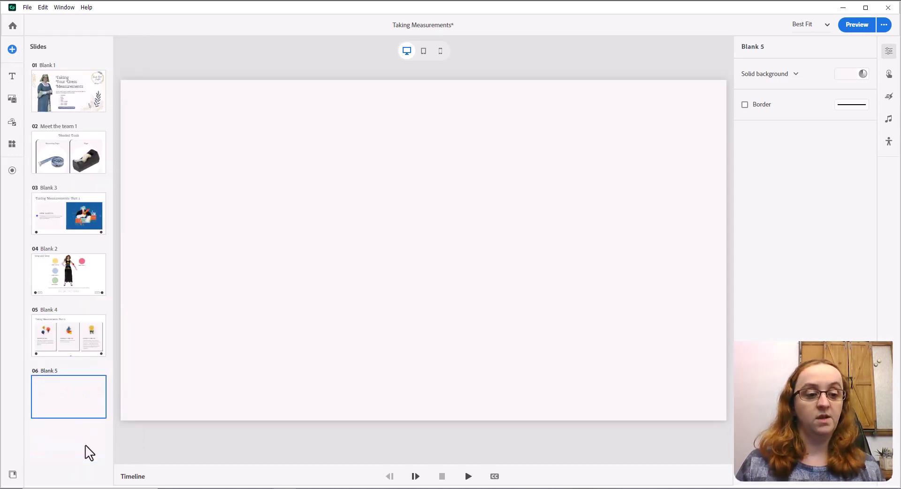
pyautogui.click(12, 143)
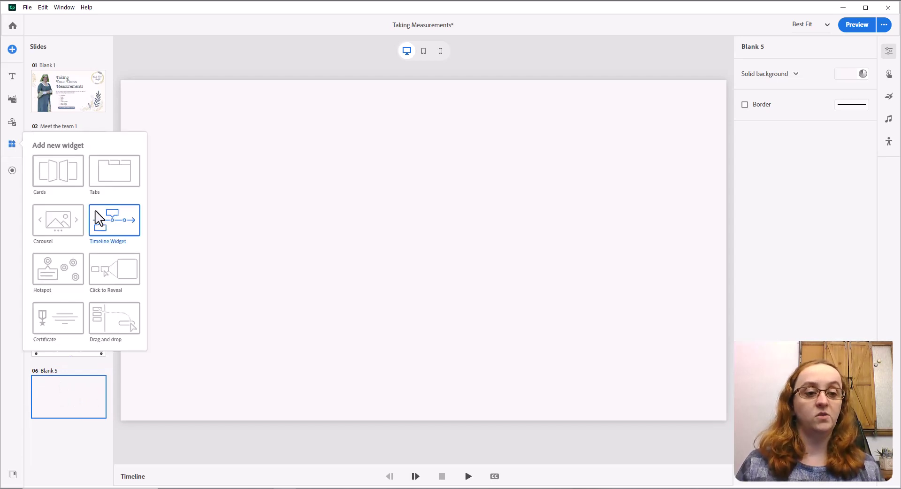
pyautogui.click(120, 315)
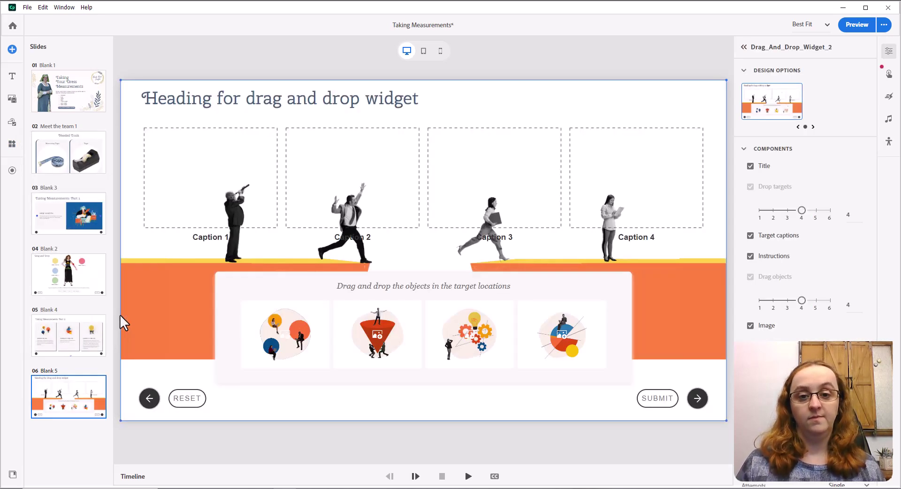
# Step: Swap the widget's orange background for the Measurement EFG image from the computer's files
pyautogui.click(433, 268)
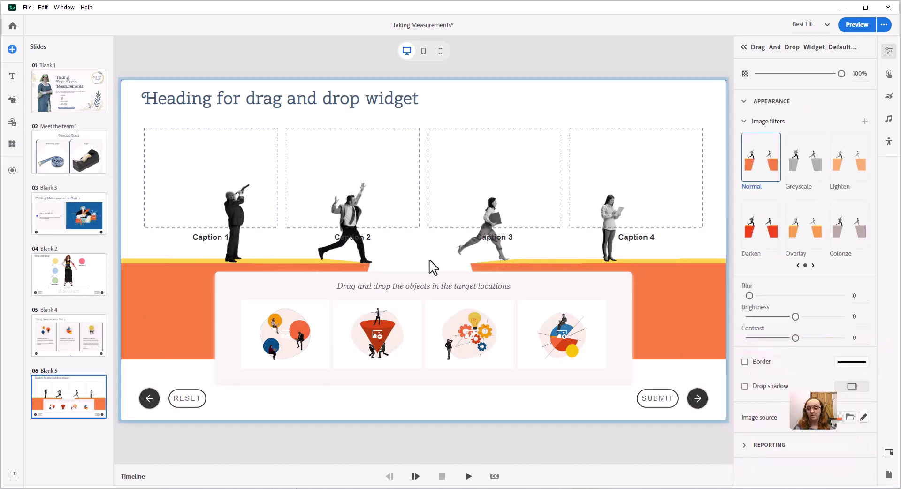
pyautogui.click(850, 418)
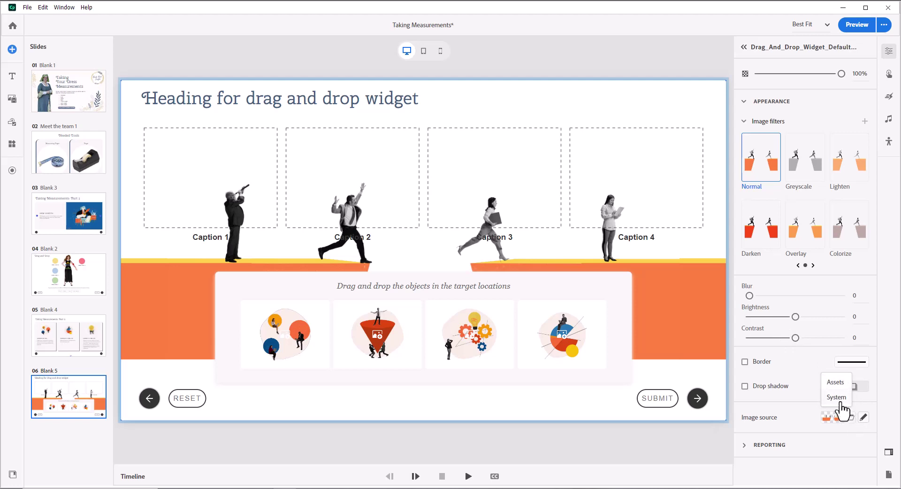
pyautogui.click(840, 399)
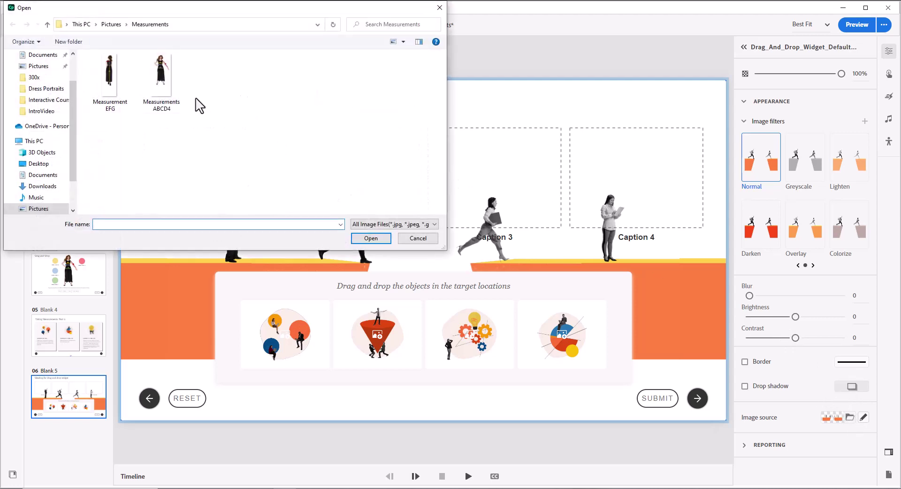
pyautogui.click(117, 80)
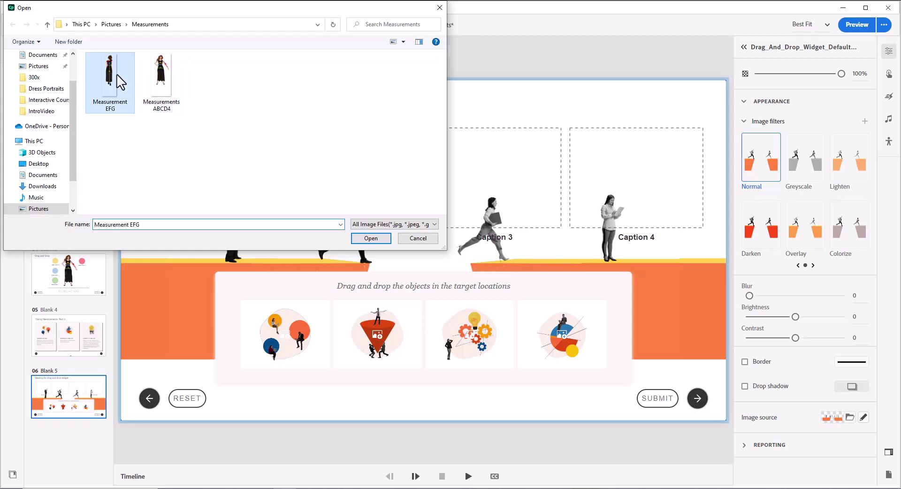
pyautogui.click(379, 241)
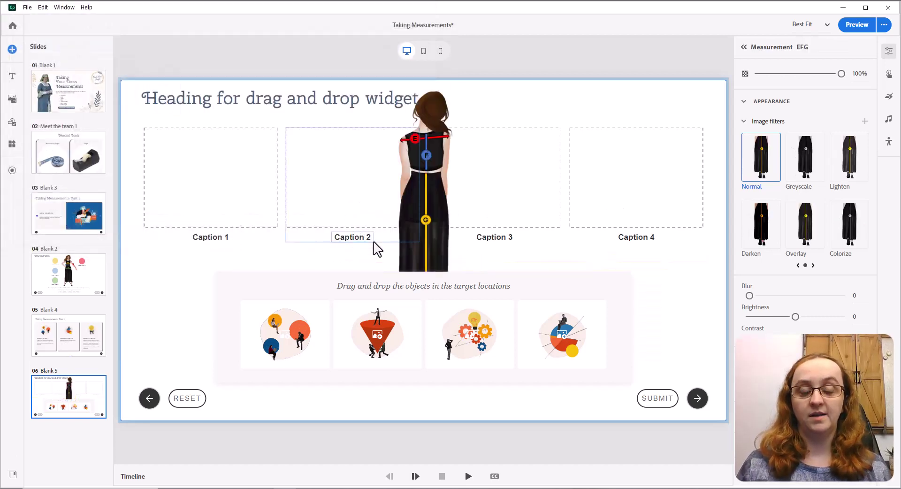
# Step: Remove 'Heading for' and 'widget' from the heading and capitalise it to 'Drag and Drop'
pyautogui.click(267, 112)
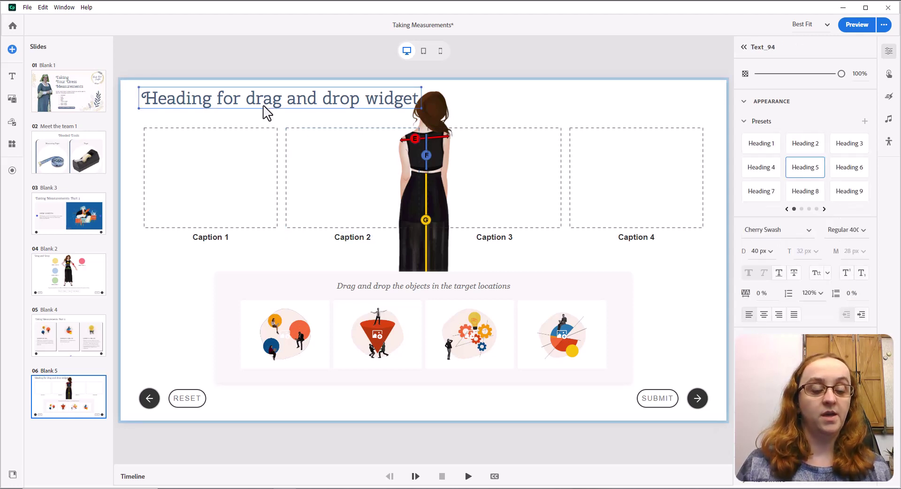
pyautogui.doubleClick(264, 101)
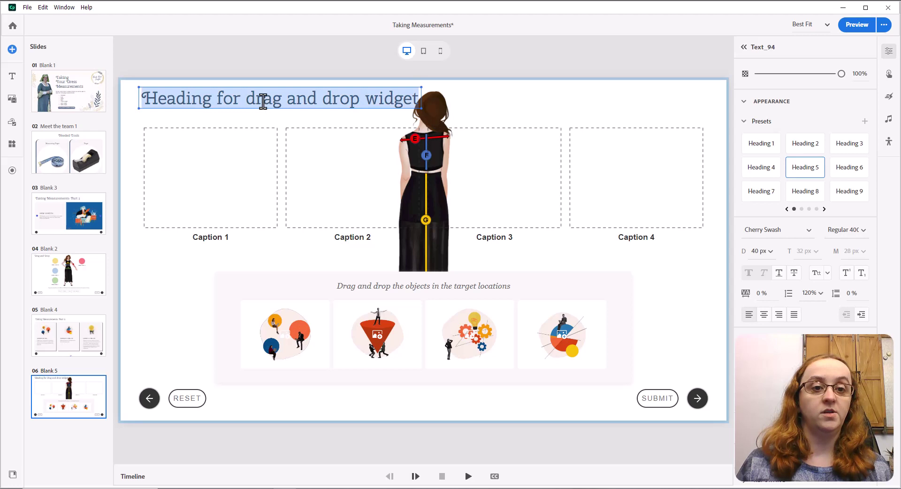
pyautogui.click(249, 99)
pyautogui.moveTo(249, 99); pyautogui.dragTo(137, 101)
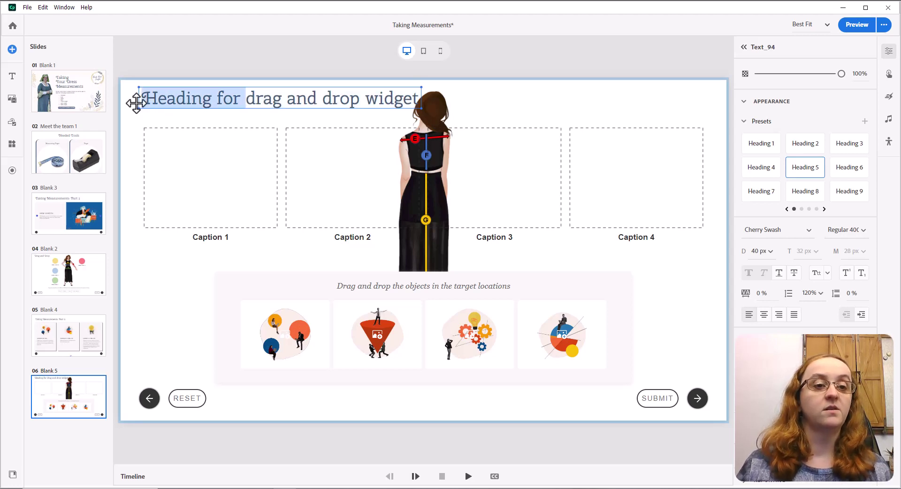
pyautogui.press('BackSpace')
pyautogui.moveTo(264, 97); pyautogui.dragTo(326, 97)
pyautogui.press('BackSpace')
pyautogui.moveTo(152, 98); pyautogui.dragTo(135, 98)
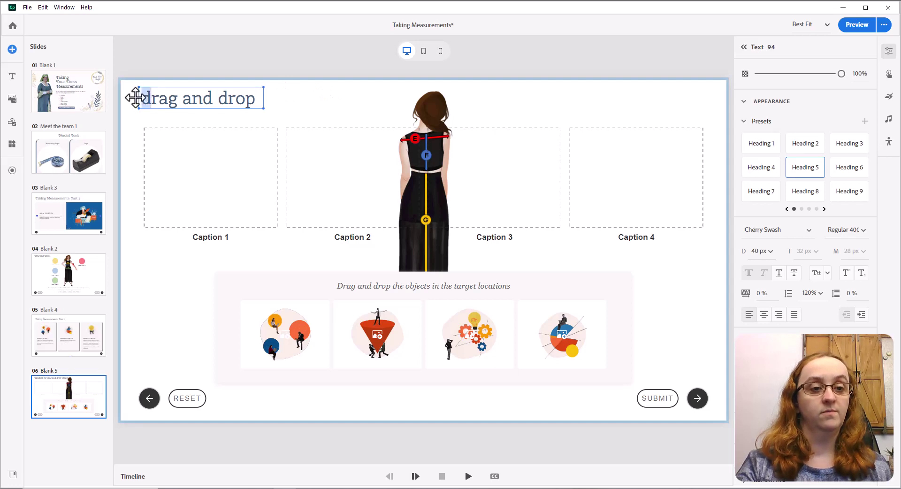
pyautogui.write('D')
pyautogui.moveTo(238, 100); pyautogui.dragTo(225, 100)
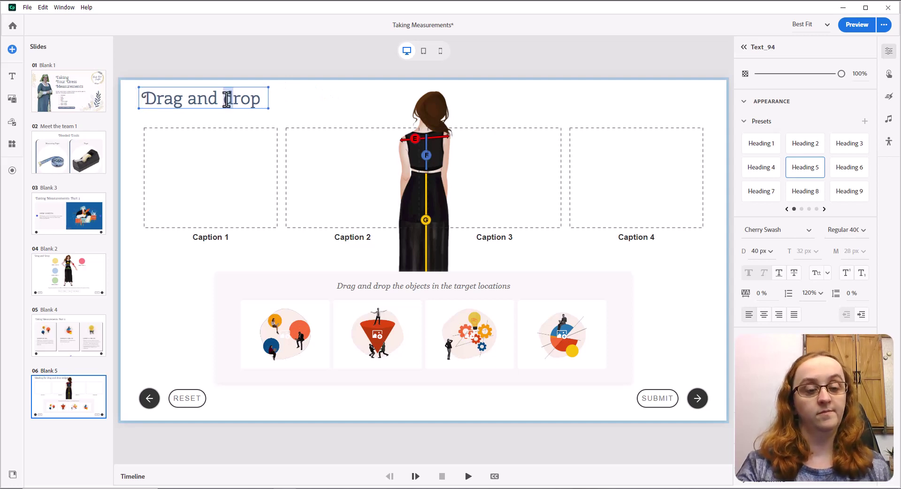
pyautogui.write('D')
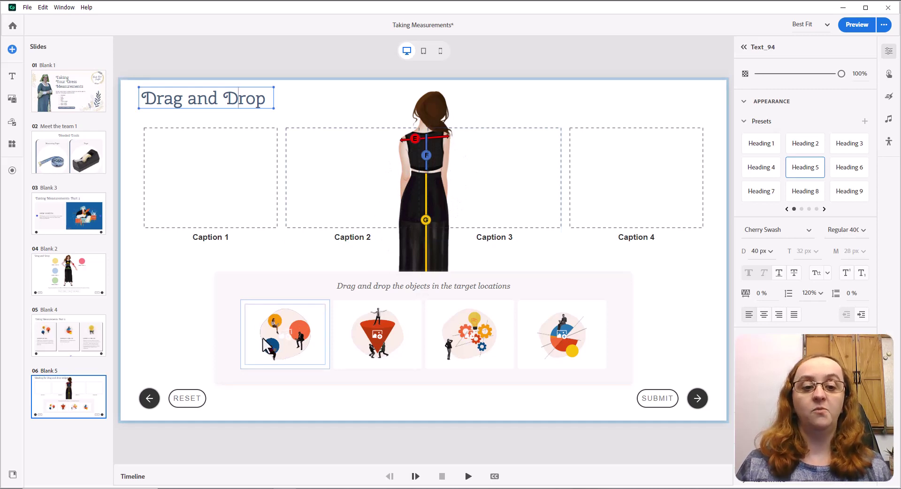
# Step: Set the drag object group to 3 objects with Object type Text only
pyautogui.click(264, 304)
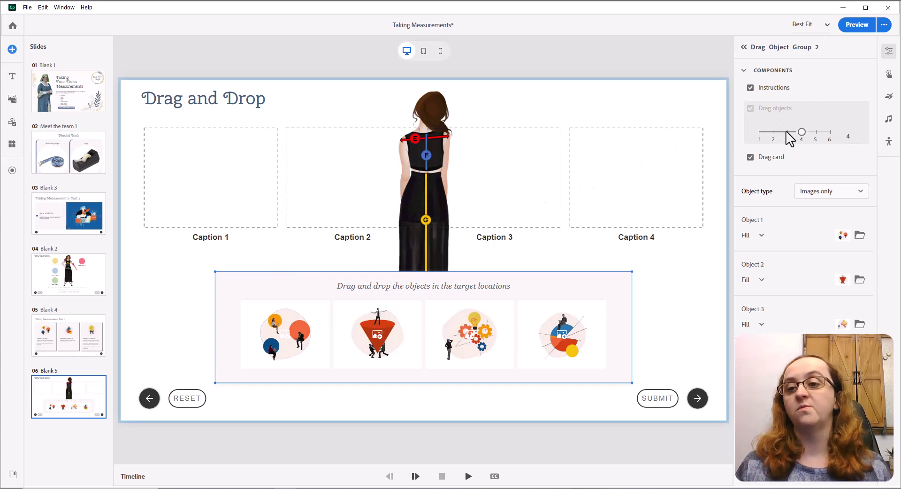
pyautogui.moveTo(799, 134); pyautogui.dragTo(790, 136)
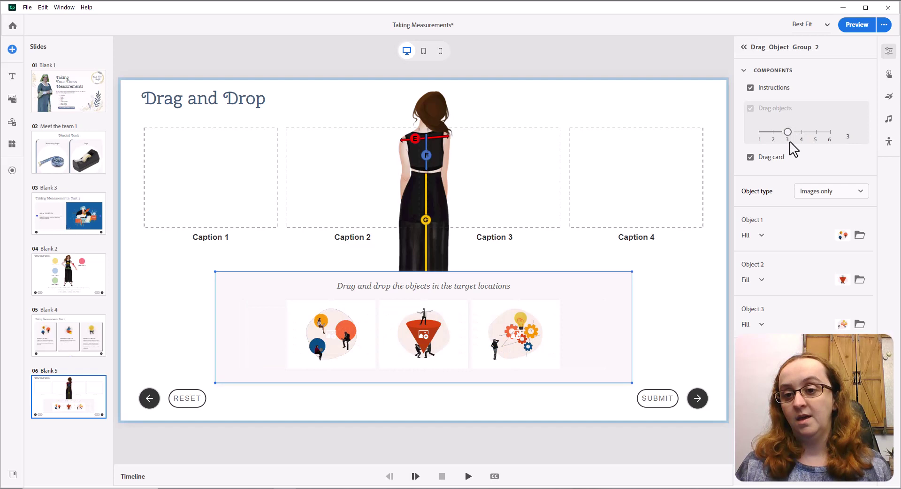
pyautogui.click(860, 191)
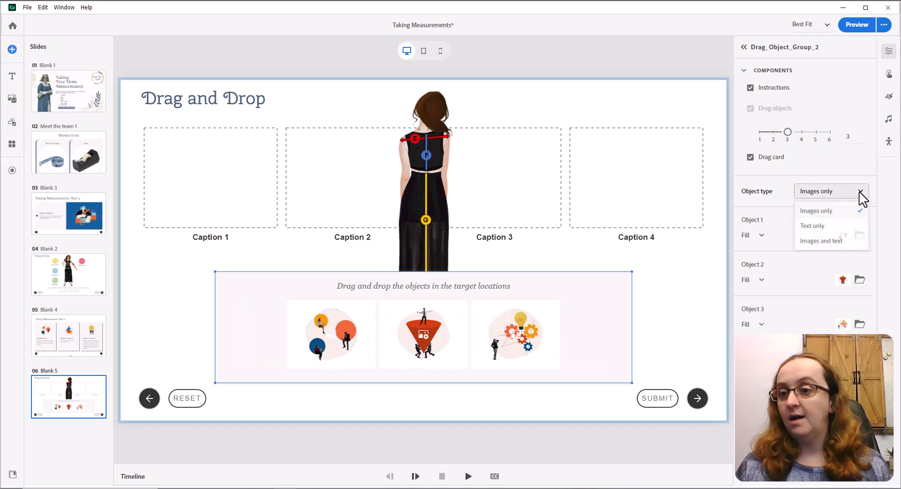
pyautogui.click(827, 227)
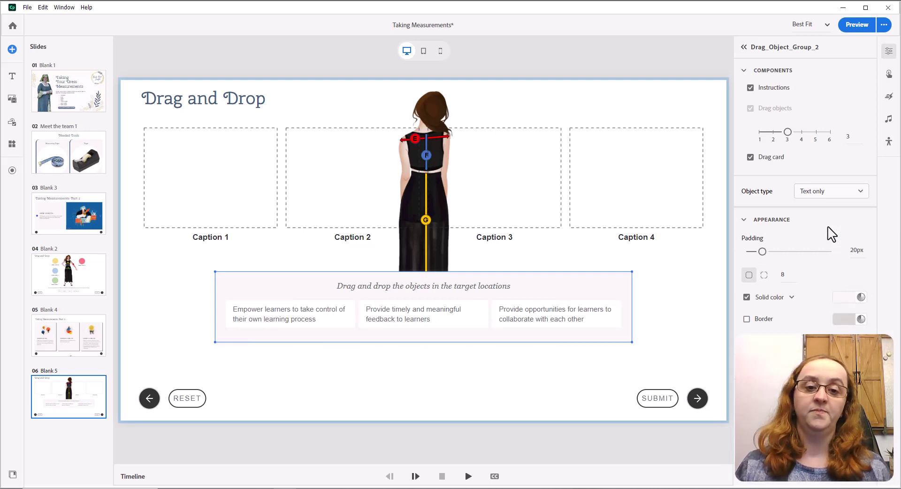
# Step: Label the three drag cards Shoulders, Torso Length and Skirt Length
pyautogui.doubleClick(286, 313)
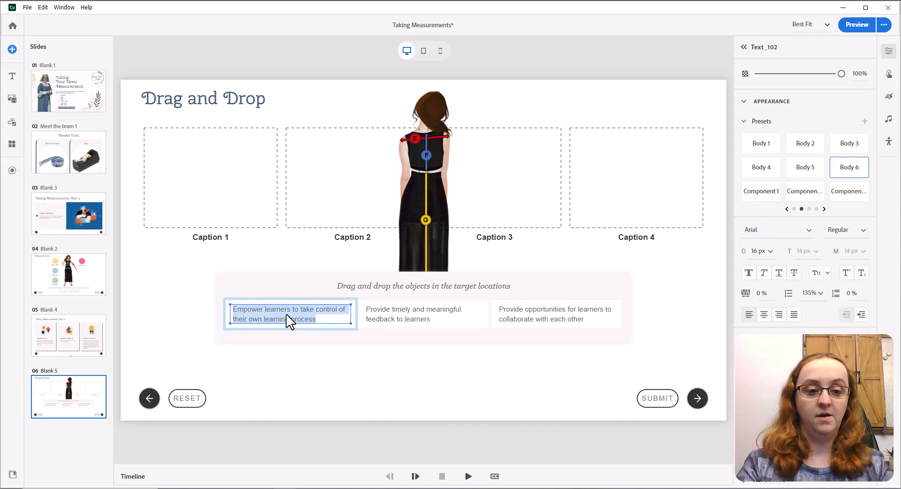
pyautogui.write('S')
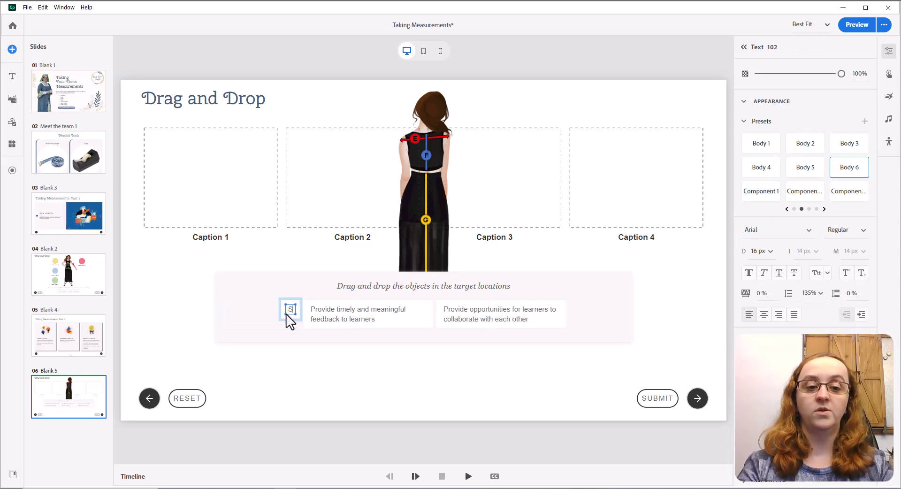
pyautogui.write('houlder')
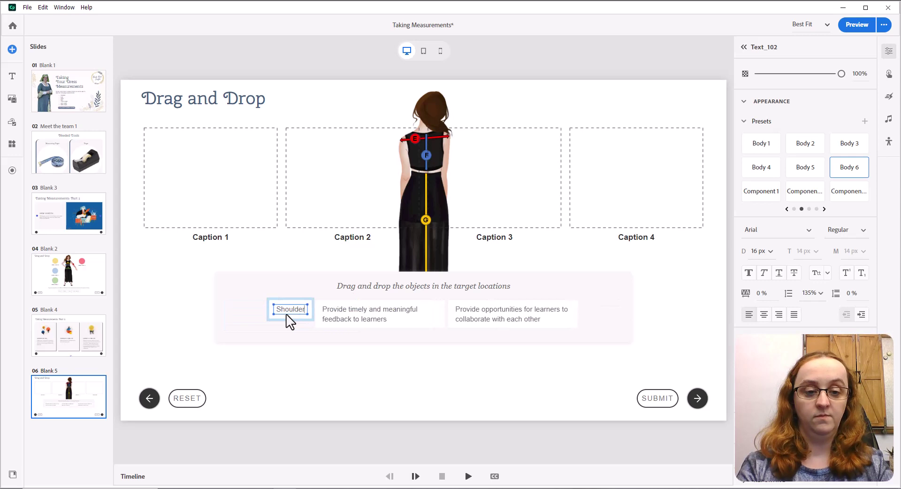
pyautogui.write('s')
pyautogui.doubleClick(351, 314)
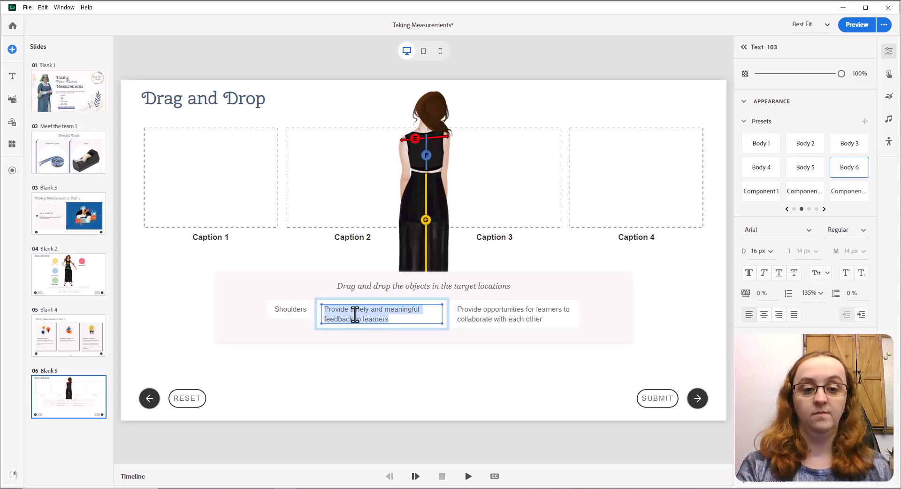
pyautogui.write('Torso Length')
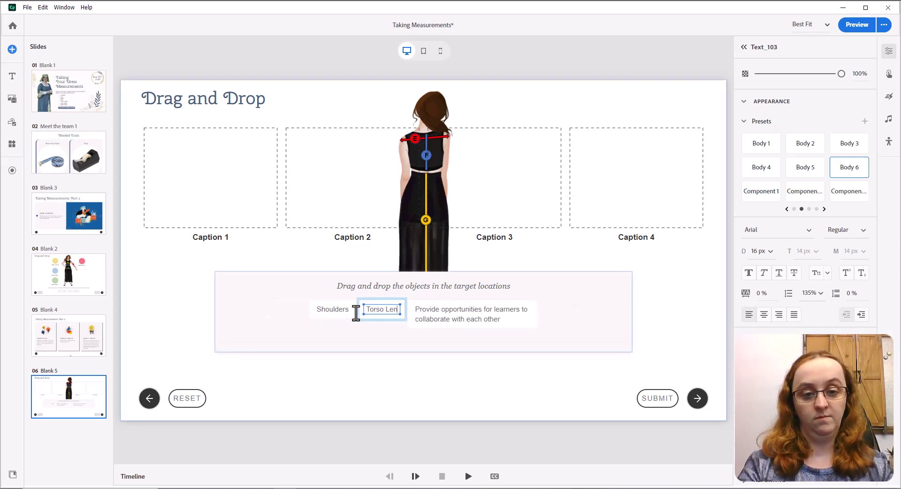
pyautogui.doubleClick(428, 314)
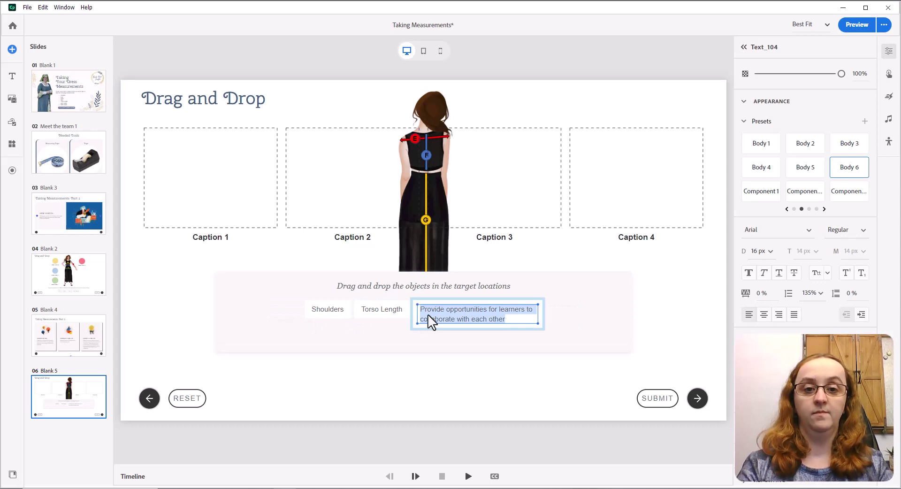
pyautogui.write('Skirt Length')
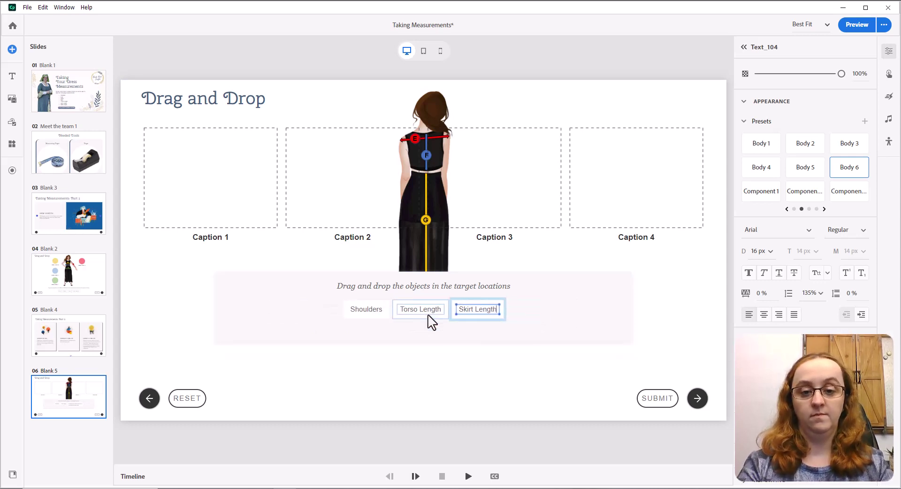
# Step: Set the Shoulders card text to 21 px
pyautogui.click(371, 311)
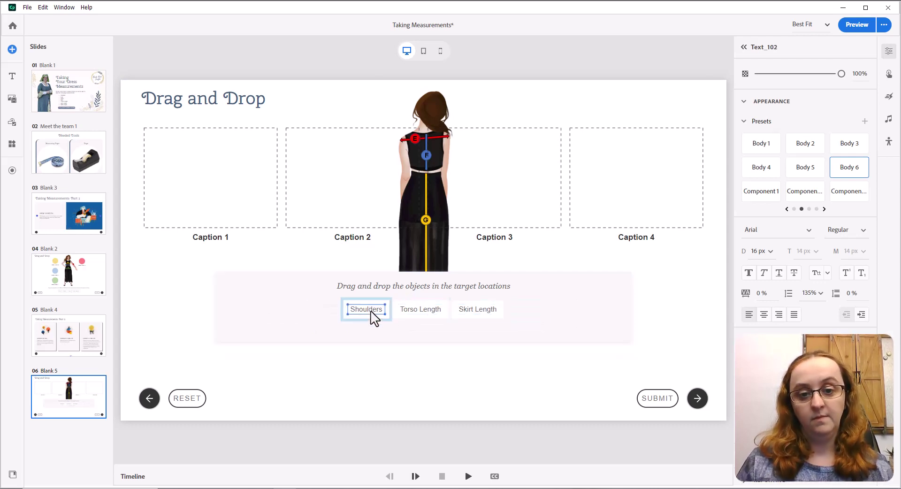
pyautogui.click(762, 251)
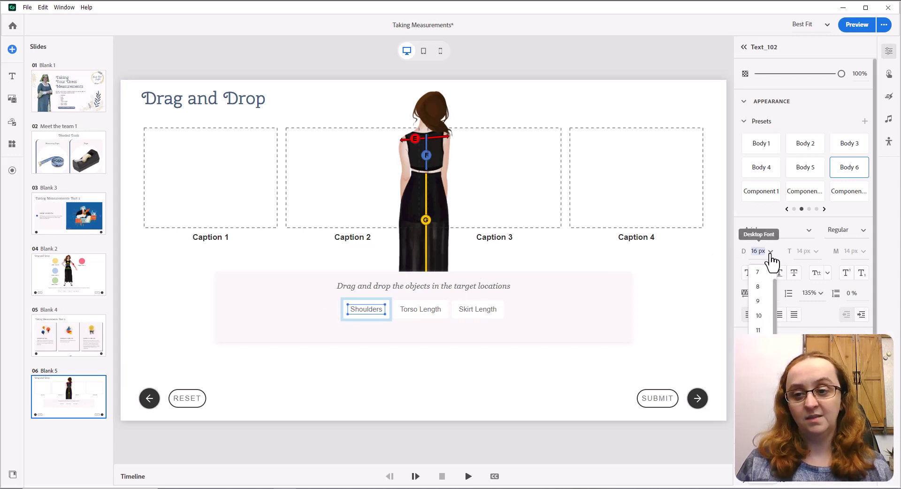
pyautogui.write('21')
pyautogui.press('Return')
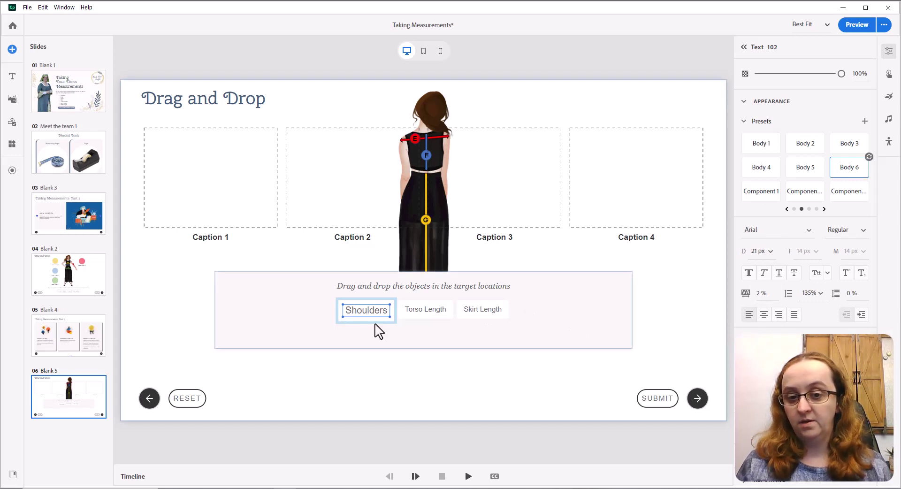
# Step: Give the Shoulders card a 2 px dark grey border
pyautogui.click(370, 300)
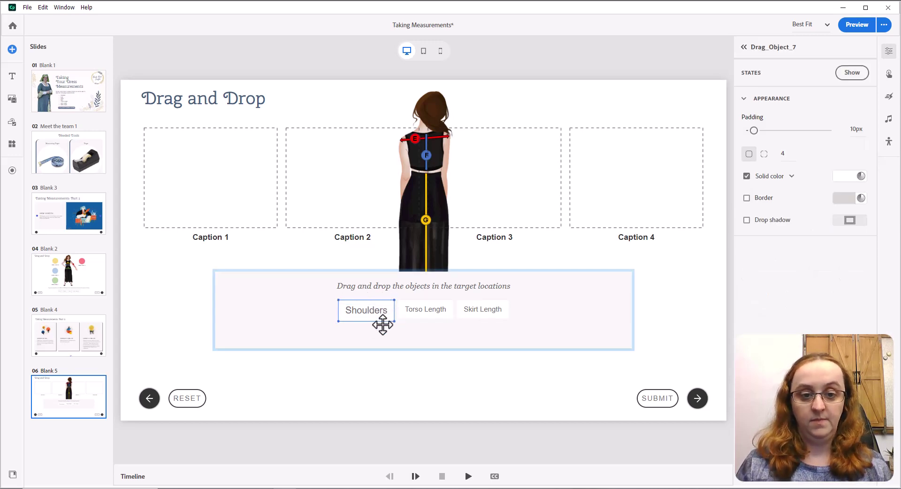
pyautogui.click(746, 198)
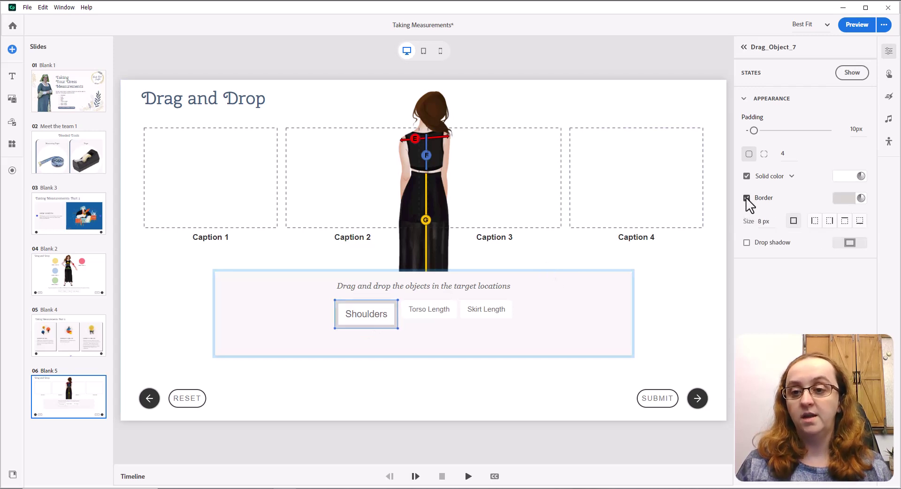
pyautogui.doubleClick(762, 222)
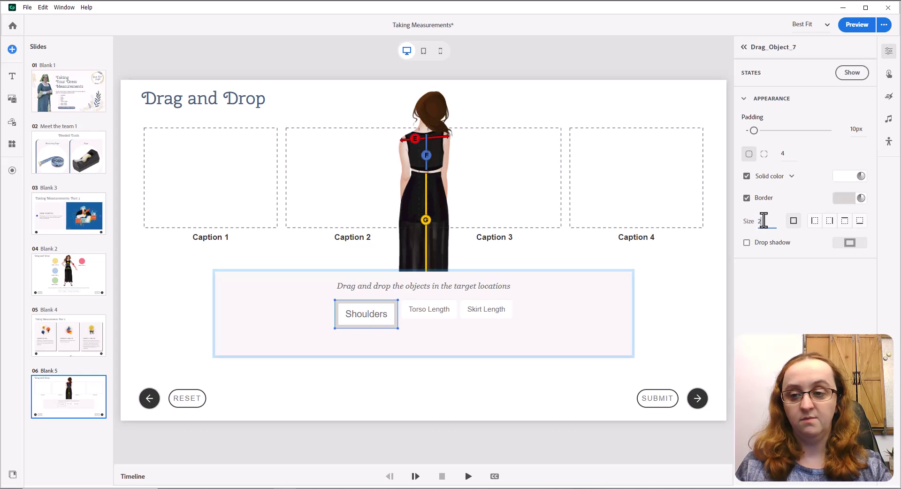
pyautogui.click(865, 200)
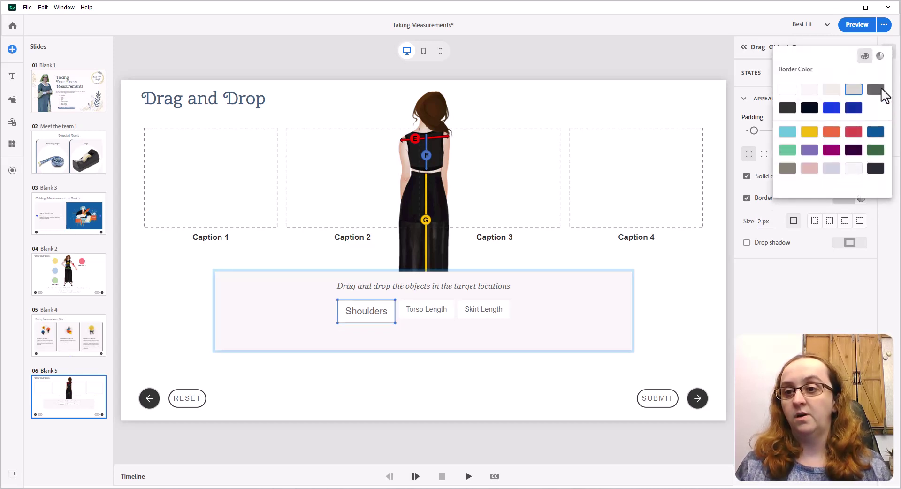
pyautogui.click(881, 89)
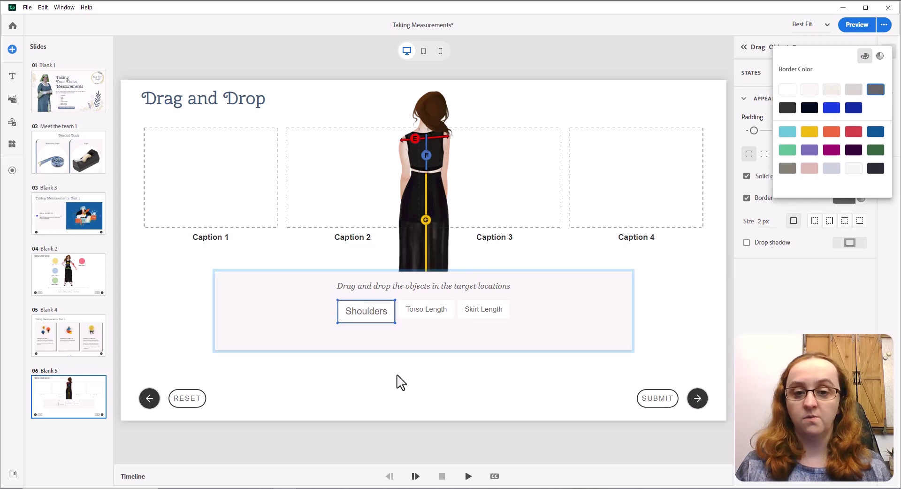
pyautogui.click(367, 331)
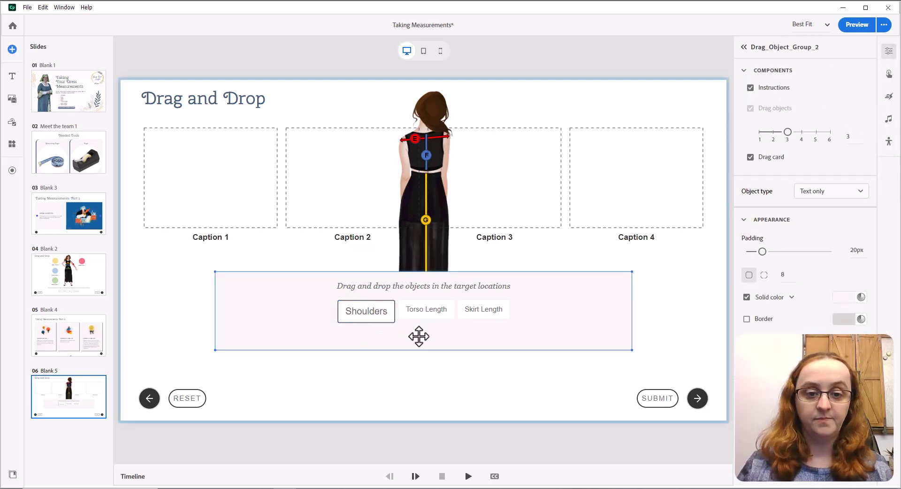
# Step: Give the Torso Length card a 2 px dark grey border
pyautogui.click(452, 311)
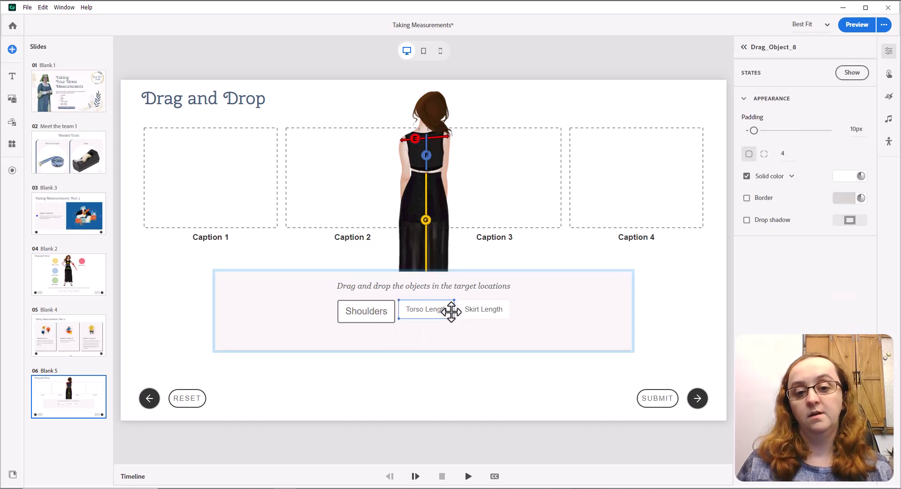
pyautogui.click(747, 198)
pyautogui.click(759, 220)
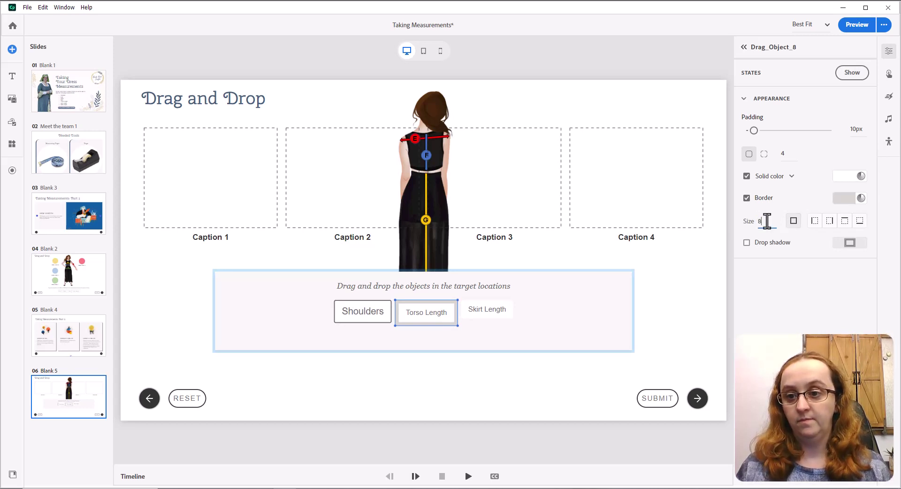
pyautogui.moveTo(767, 220); pyautogui.dragTo(756, 222)
pyautogui.write('2')
pyautogui.click(861, 198)
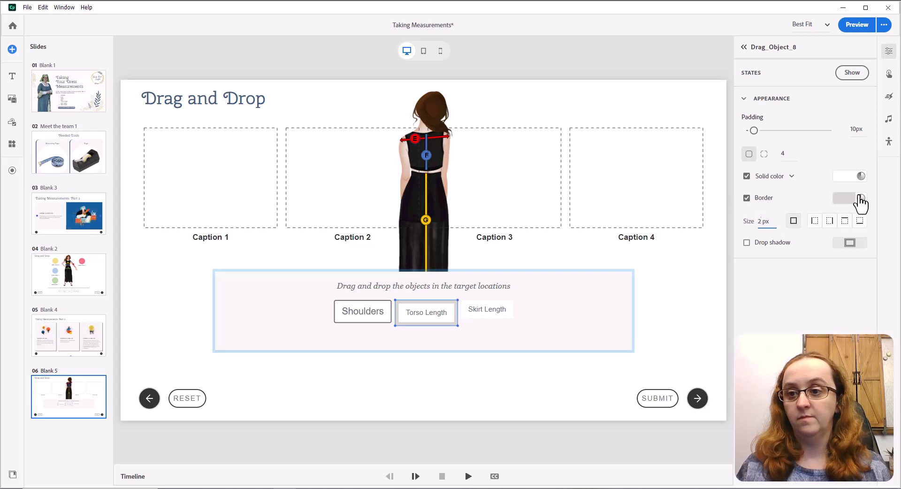
pyautogui.click(873, 89)
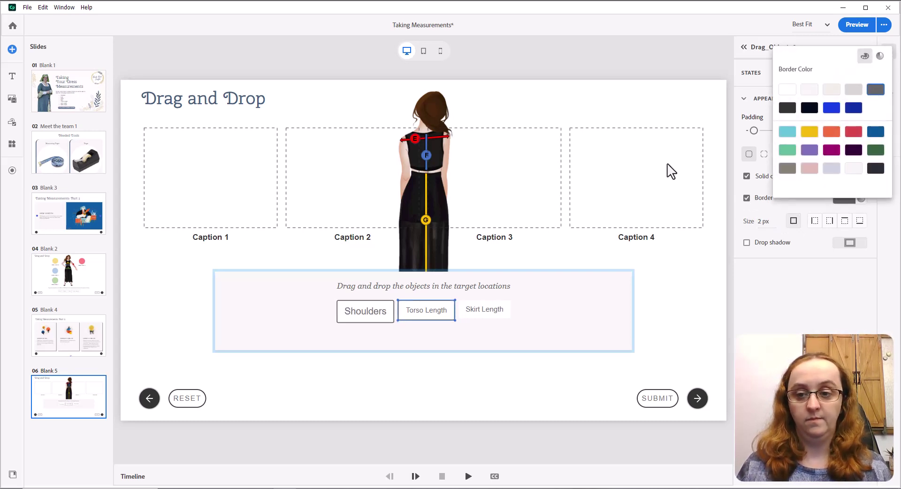
pyautogui.click(434, 311)
# Step: Set the Torso Length and Skirt Length text to 21 px
pyautogui.click(434, 311)
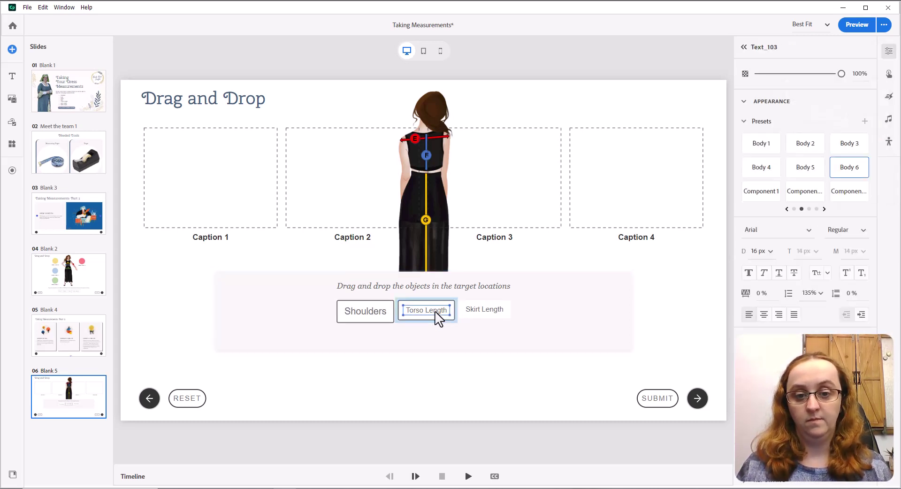
pyautogui.click(761, 251)
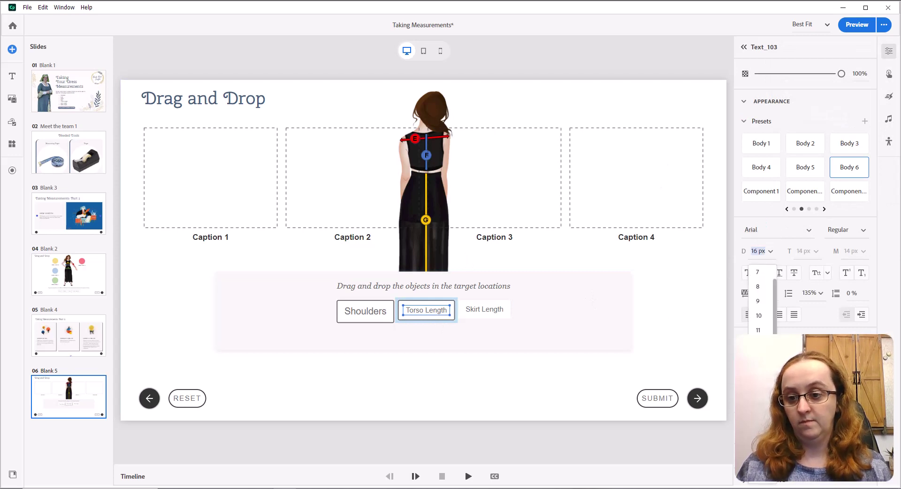
pyautogui.write('21')
pyautogui.press('Return')
pyautogui.click(510, 311)
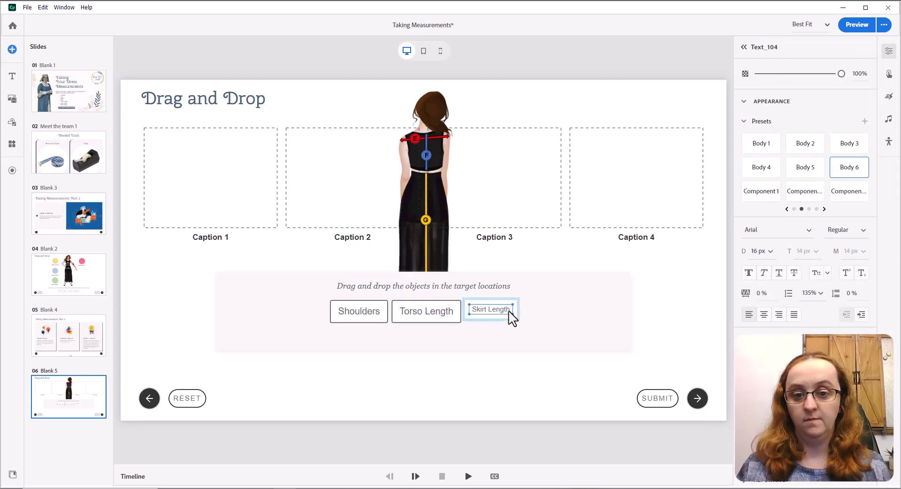
pyautogui.click(762, 252)
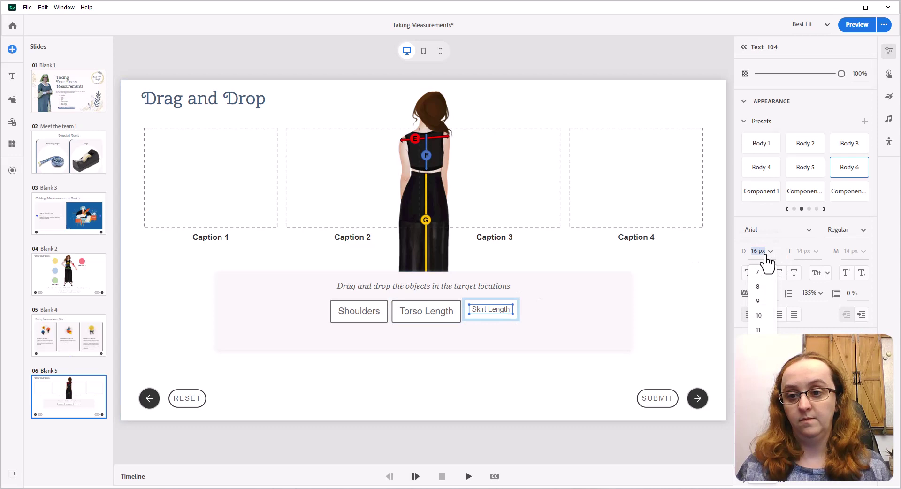
pyautogui.write('21')
pyautogui.press('Return')
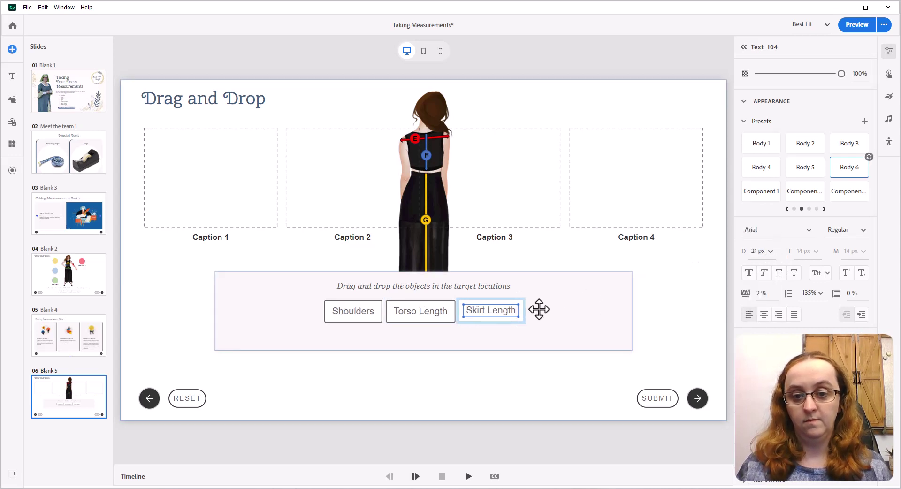
# Step: Give the Skirt Length card a 2 px dark grey border
pyautogui.click(522, 307)
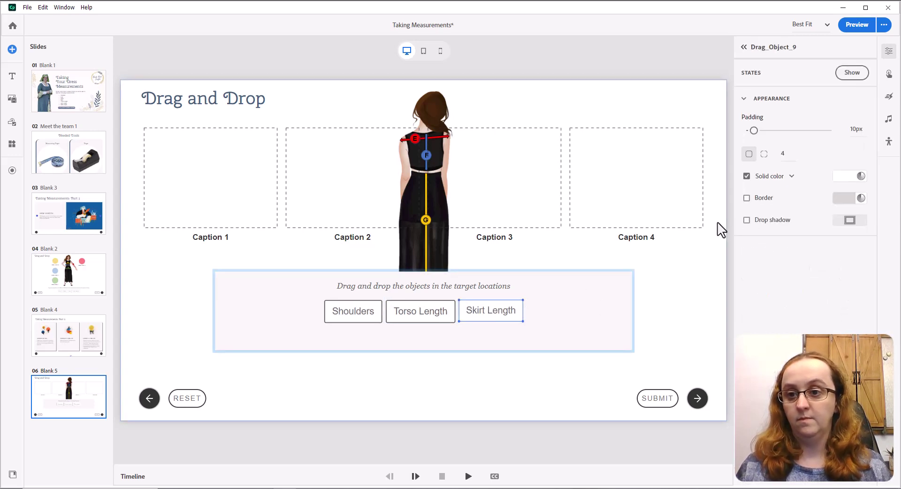
pyautogui.click(748, 198)
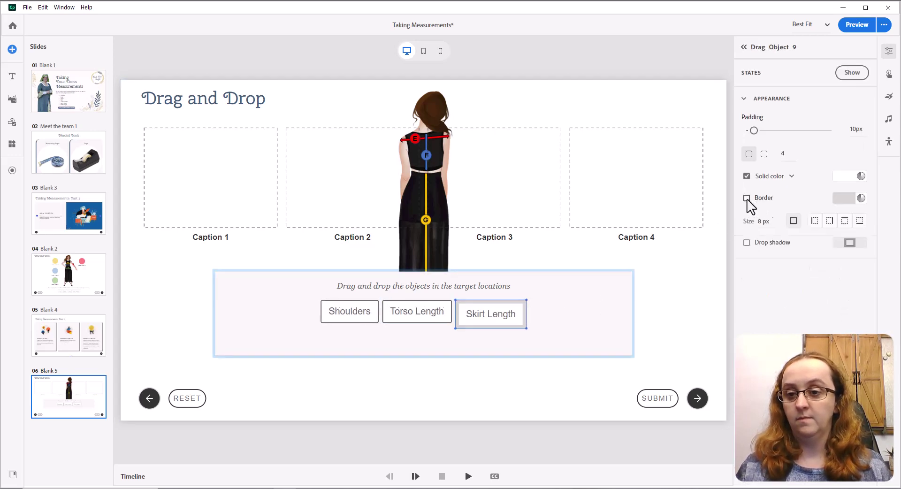
pyautogui.click(761, 222)
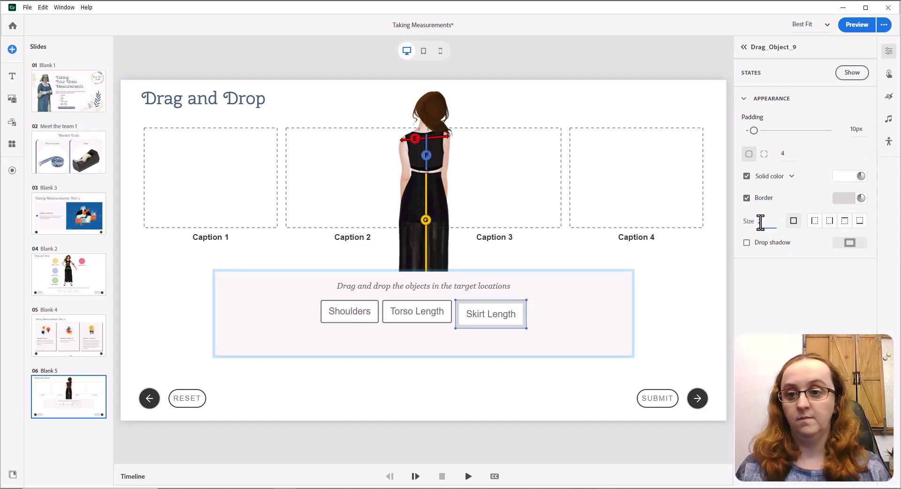
pyautogui.click(861, 199)
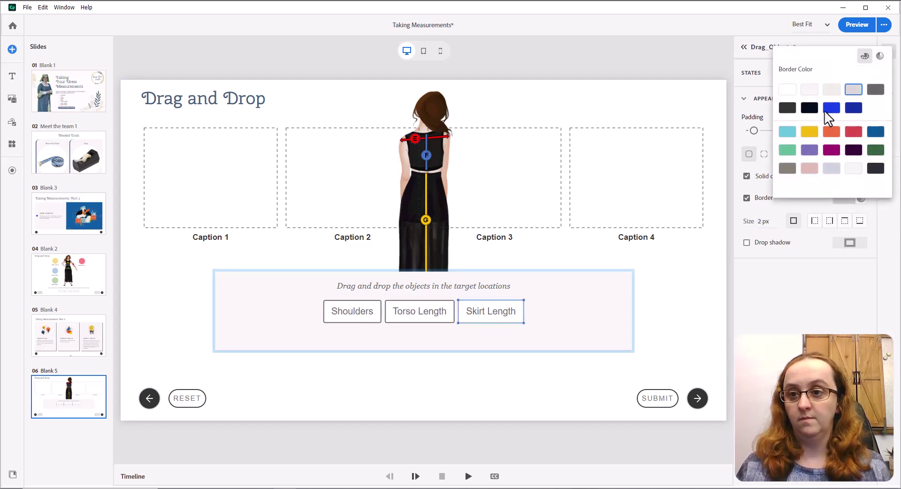
pyautogui.click(872, 89)
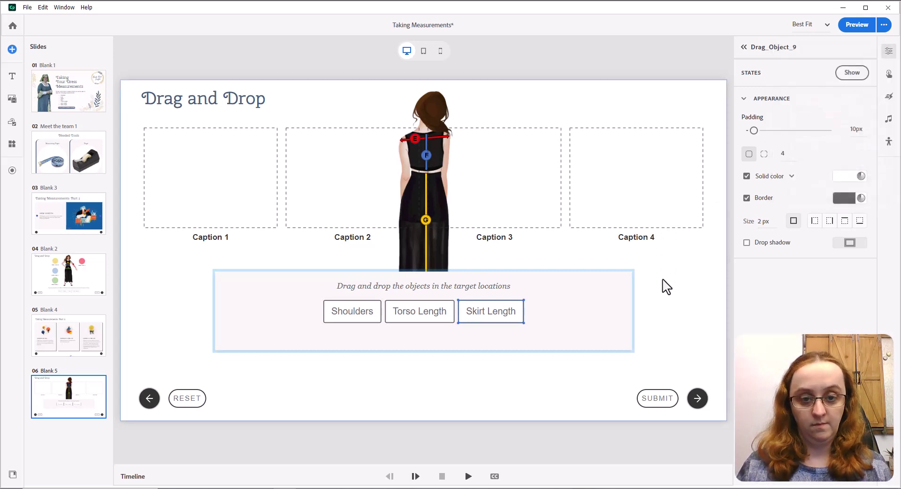
pyautogui.click(637, 289)
# Step: Narrow the drag-card panel by pulling its side handle inward
pyautogui.click(565, 290)
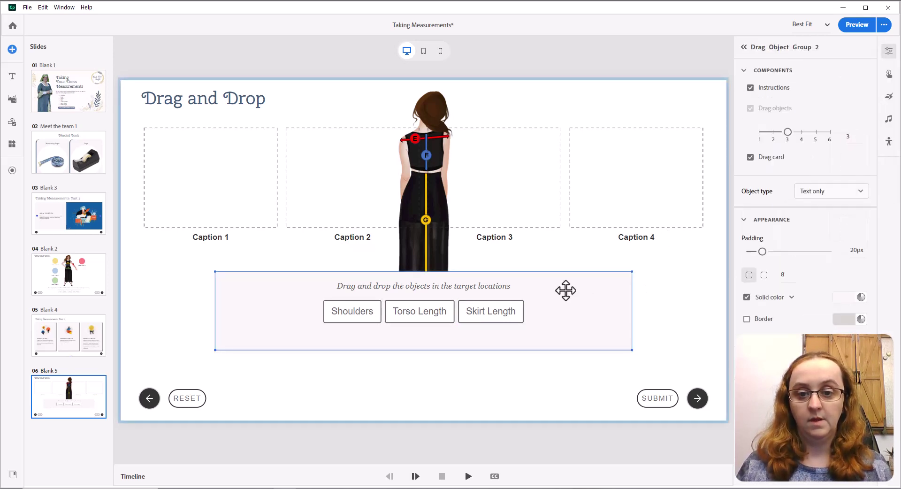
pyautogui.moveTo(632, 269); pyautogui.dragTo(523, 310)
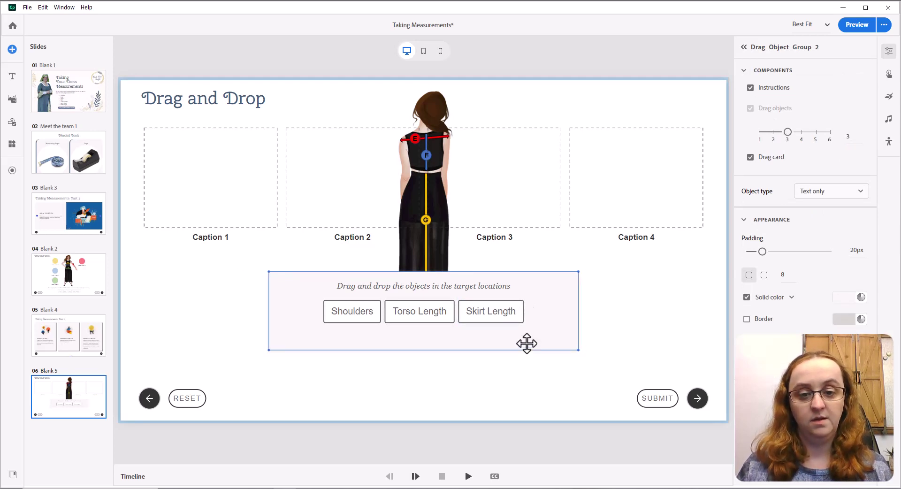
pyautogui.click(565, 358)
# Step: Move the drag-card panel down below the drop targets at the slide bottom
pyautogui.click(556, 320)
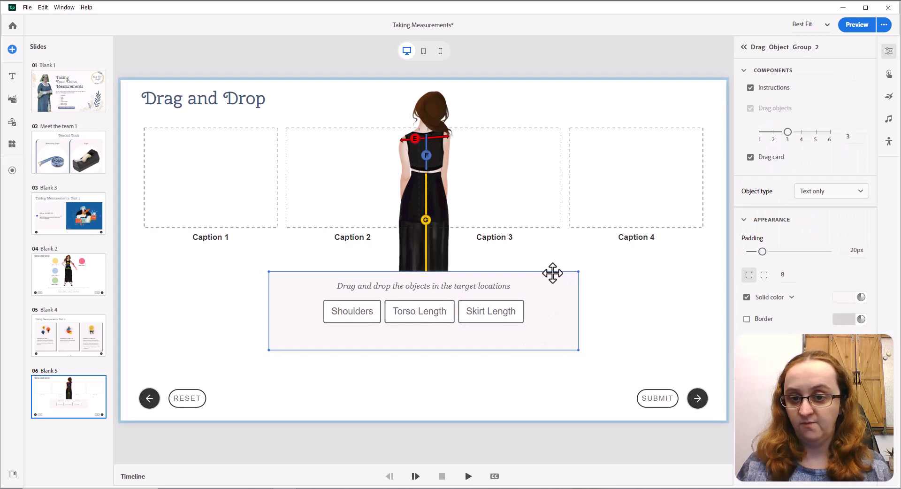
pyautogui.moveTo(552, 273); pyautogui.dragTo(575, 341)
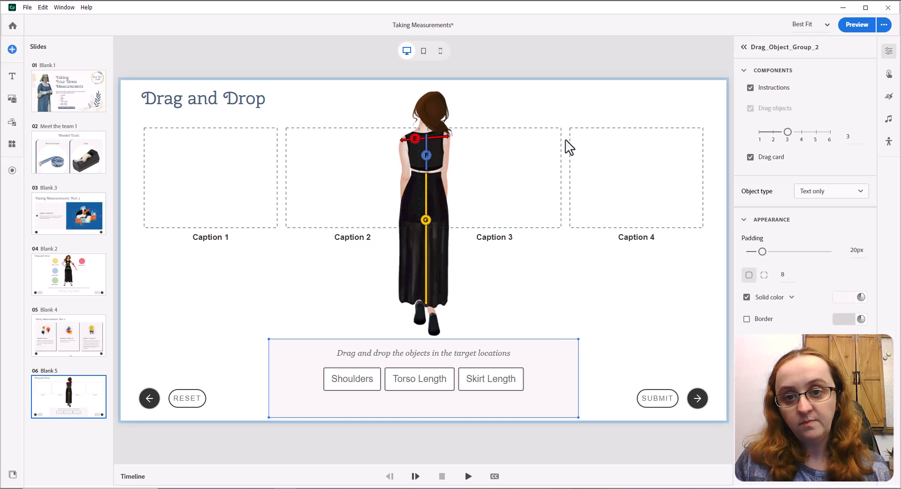
pyautogui.click(597, 113)
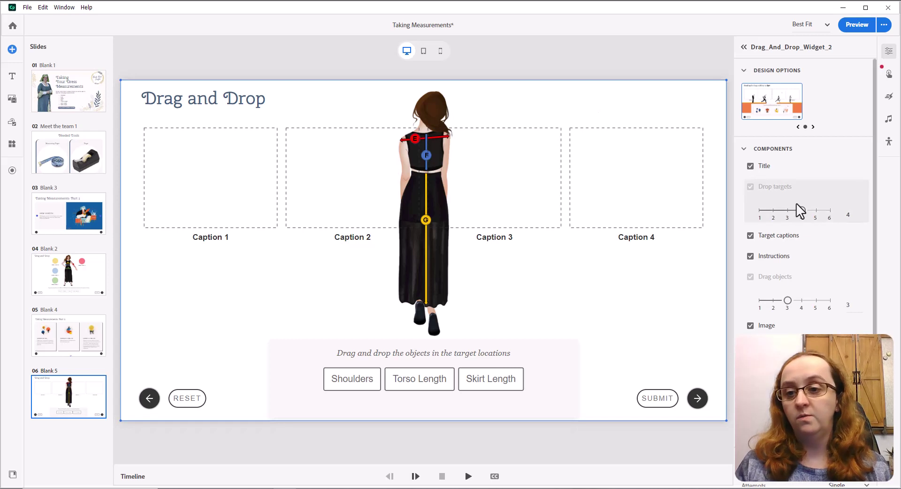
# Step: Reduce the drop targets to three and shrink Caption 1 beside the figure's shoulders
pyautogui.moveTo(802, 208); pyautogui.dragTo(790, 209)
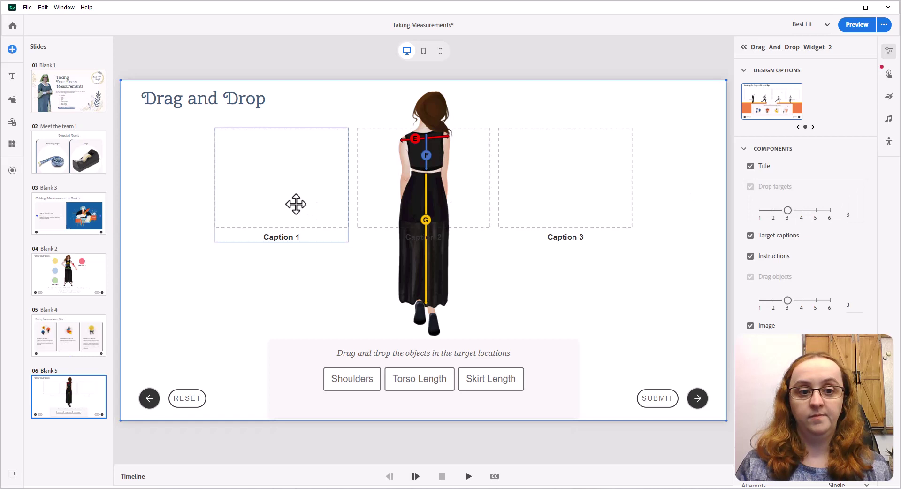
pyautogui.click(265, 178)
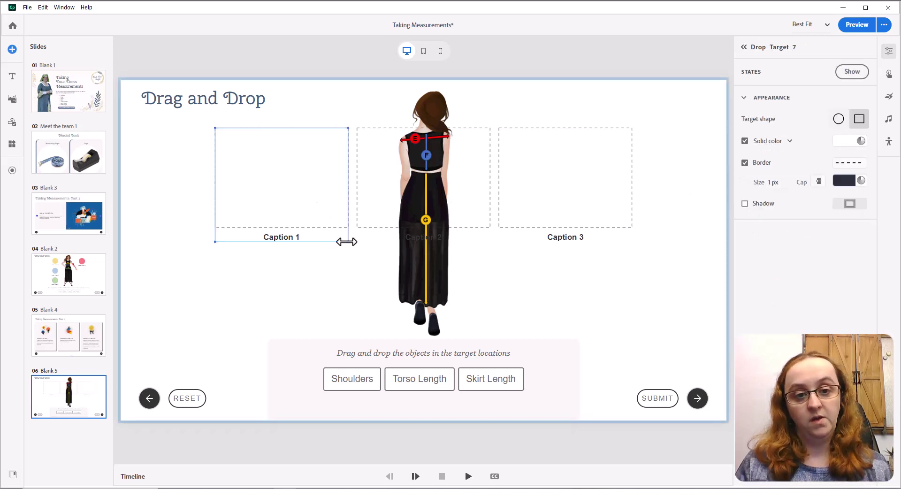
pyautogui.moveTo(348, 241); pyautogui.dragTo(281, 190)
pyautogui.moveTo(248, 147); pyautogui.dragTo(317, 120)
# Step: Shrink and place Caption 2 right of the figure and Caption 3 by the dress, then adjust Caption 1
pyautogui.click(363, 146)
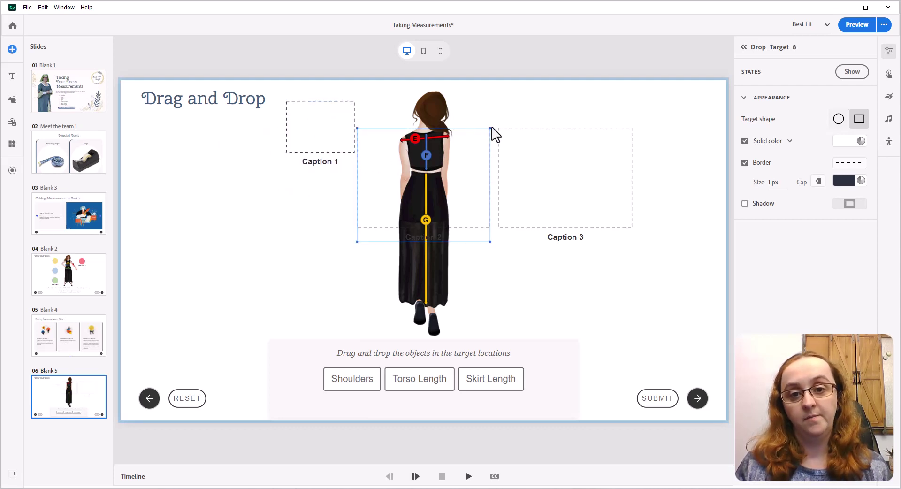
pyautogui.moveTo(489, 129); pyautogui.dragTo(426, 132)
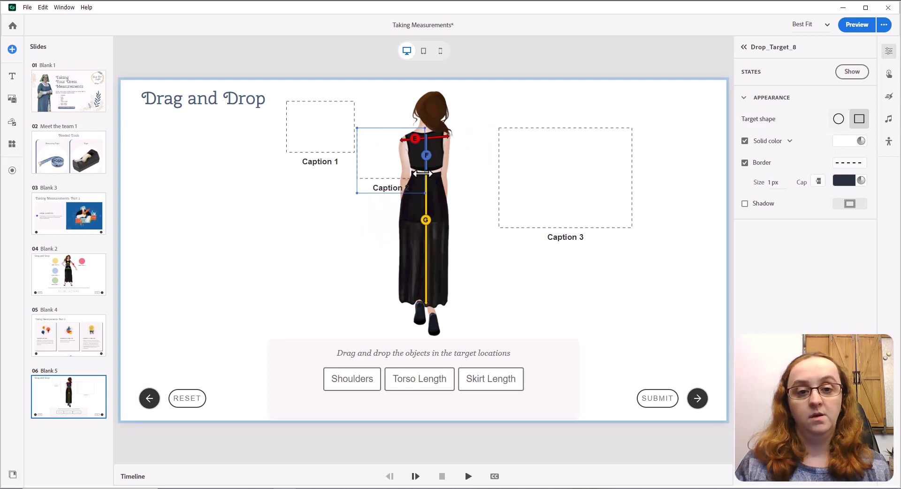
pyautogui.moveTo(391, 168); pyautogui.dragTo(496, 165)
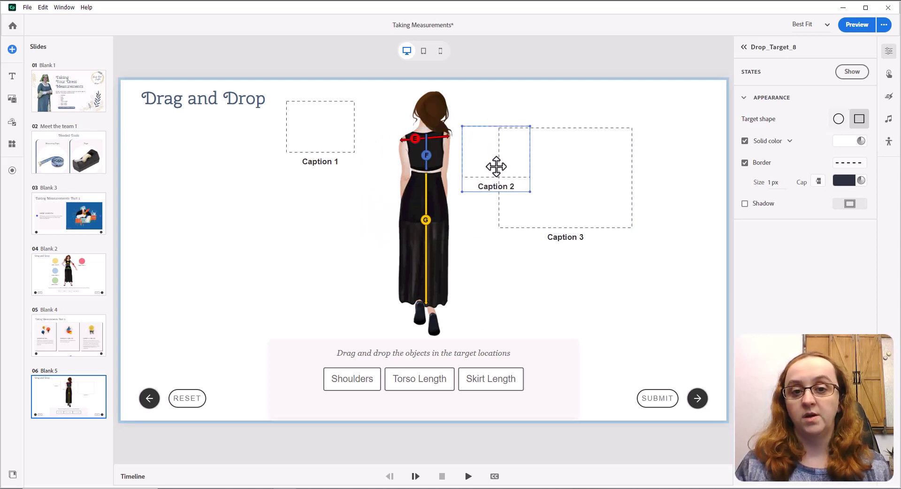
pyautogui.click(567, 152)
pyautogui.moveTo(632, 128); pyautogui.dragTo(366, 236)
pyautogui.moveTo(302, 202); pyautogui.dragTo(302, 203)
pyautogui.moveTo(311, 131); pyautogui.dragTo(336, 131)
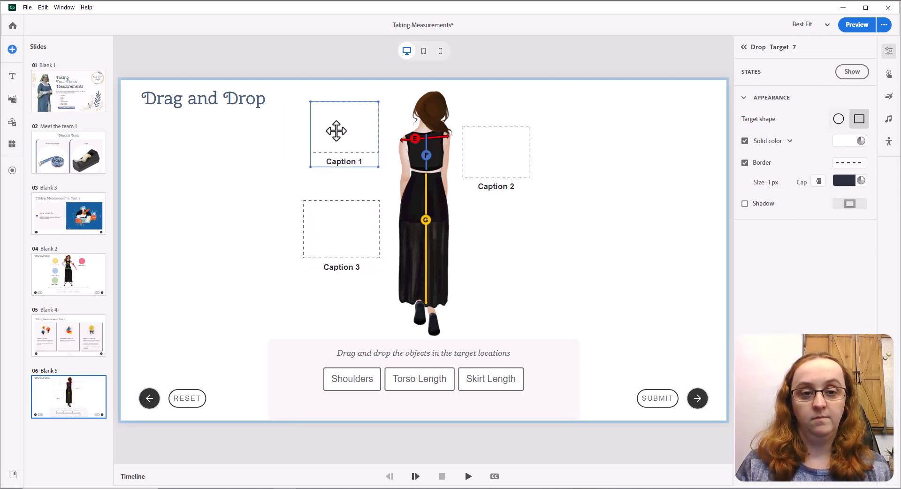
pyautogui.moveTo(309, 102); pyautogui.dragTo(304, 100)
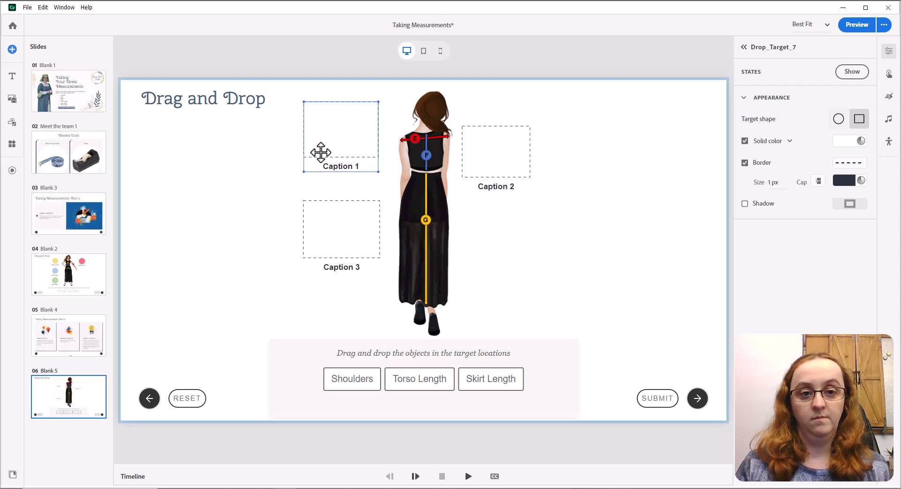
# Step: Replace the Caption 1, 2 and 3 labels with Measurement E, Measurement F and Measurement G
pyautogui.click(326, 167)
pyautogui.write('Me')
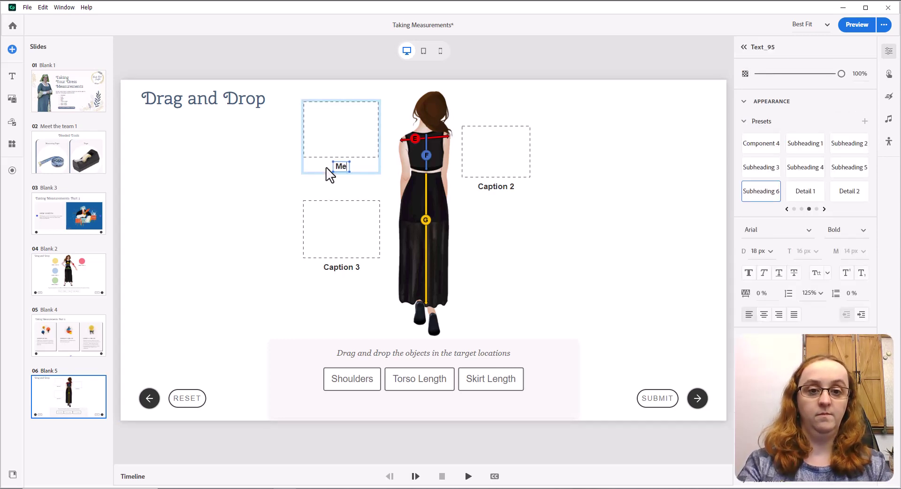
pyautogui.write('asurement E')
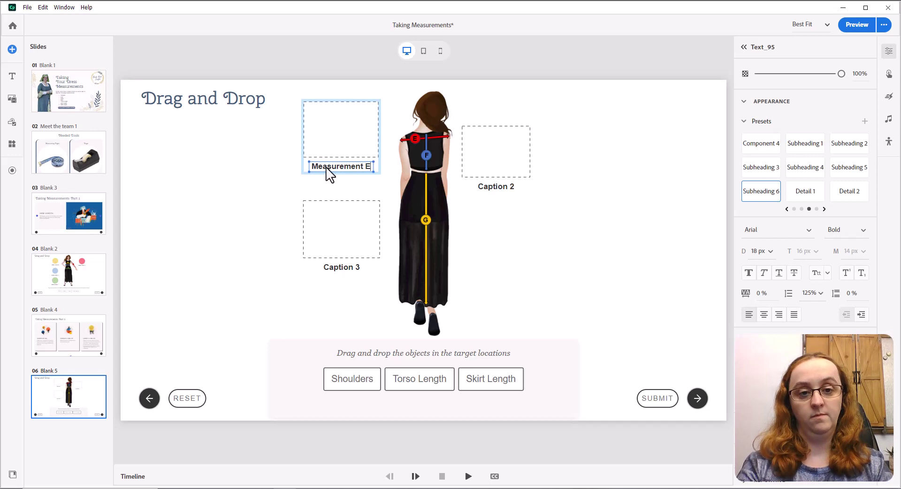
pyautogui.click(482, 188)
pyautogui.write('Measurement')
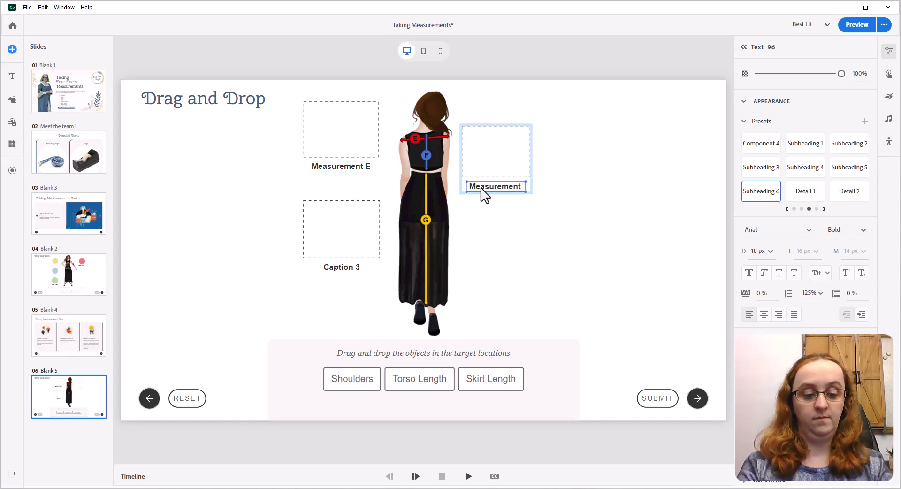
pyautogui.write(' F')
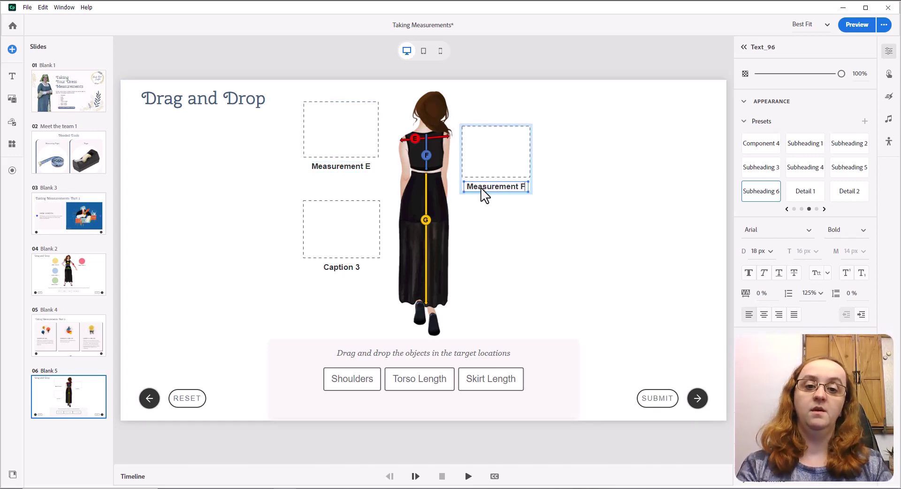
pyautogui.doubleClick(340, 267)
pyautogui.write('Mea')
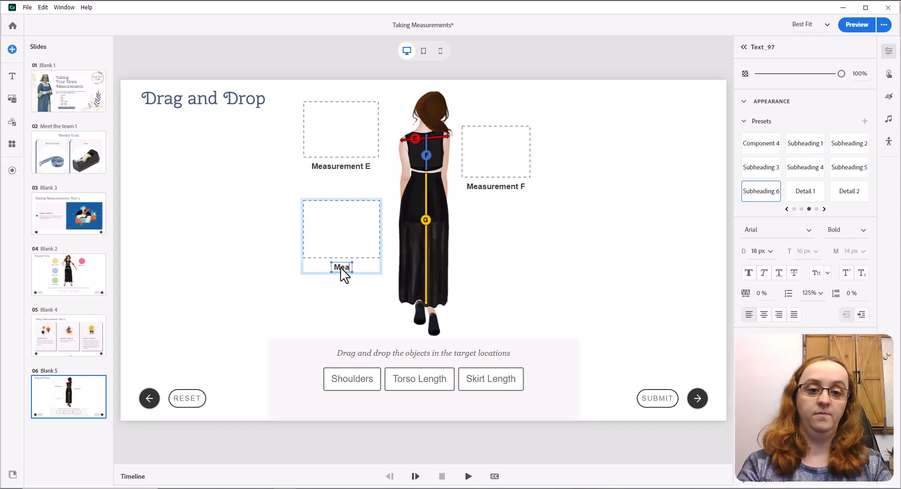
pyautogui.write('surement G')
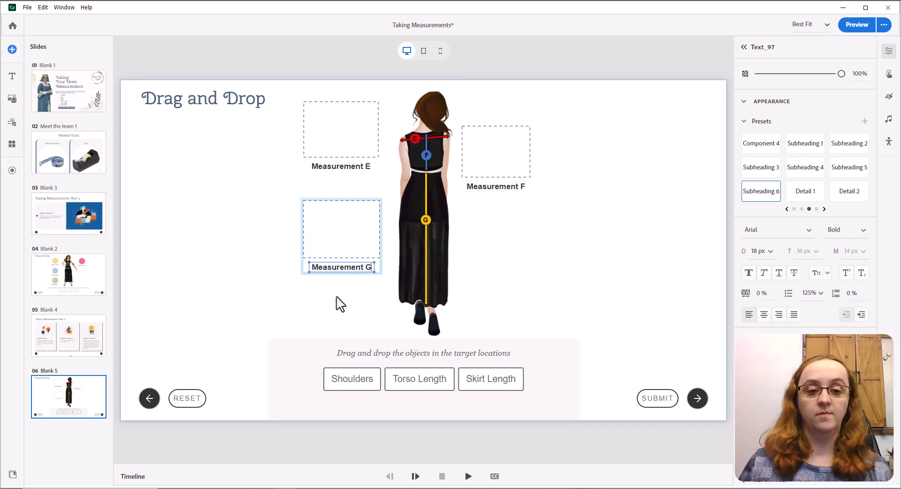
# Step: Make the Measurement E target circular, filled with the shoulder line's red at 50% opacity
pyautogui.click(338, 305)
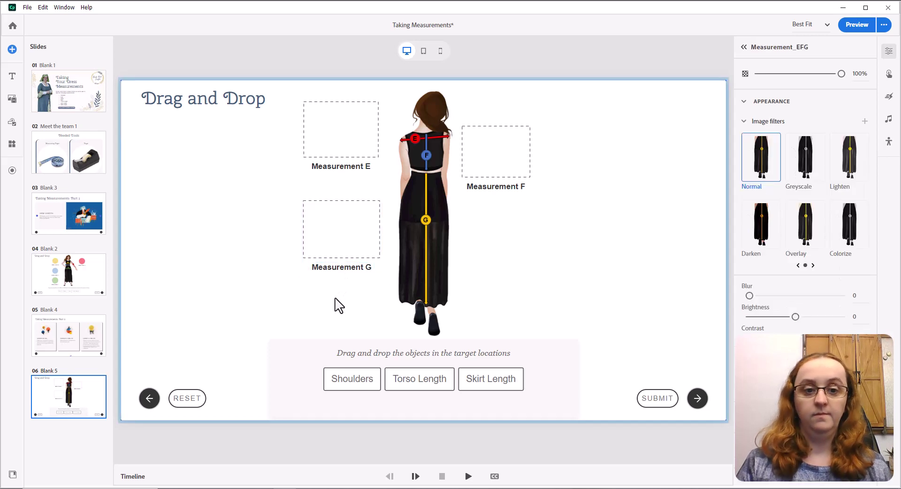
pyautogui.click(358, 109)
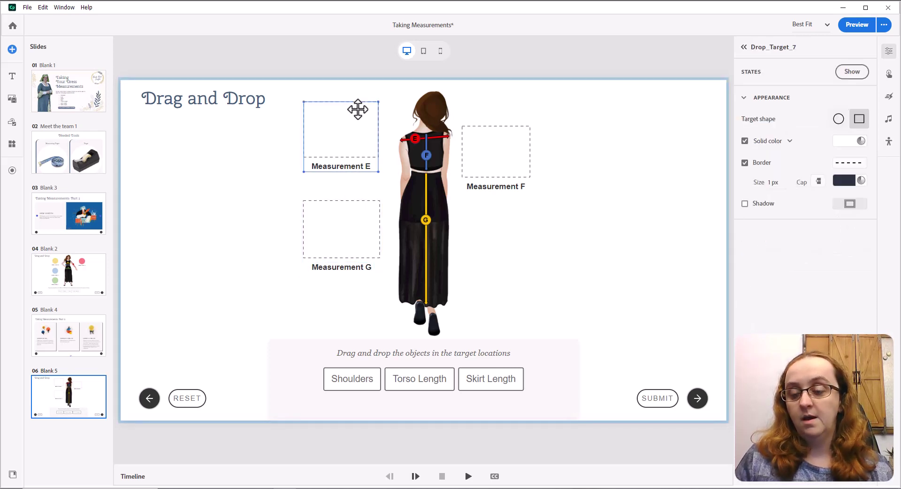
pyautogui.click(839, 120)
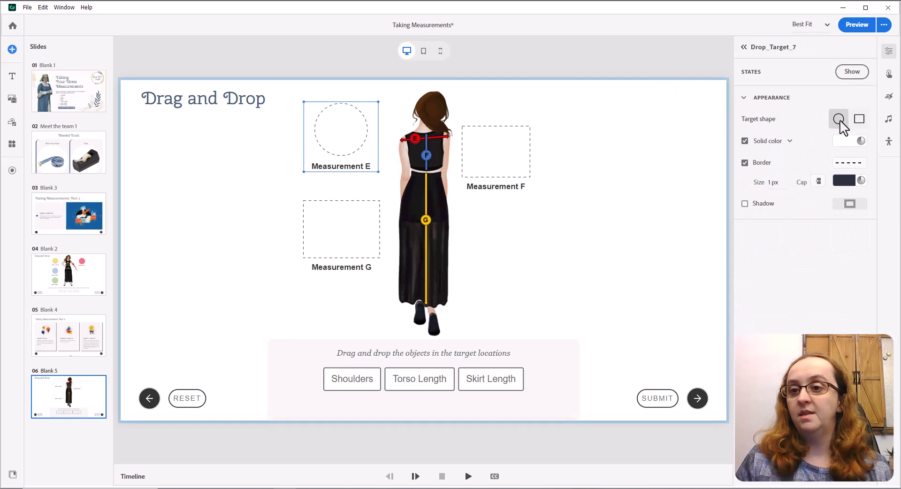
pyautogui.click(862, 141)
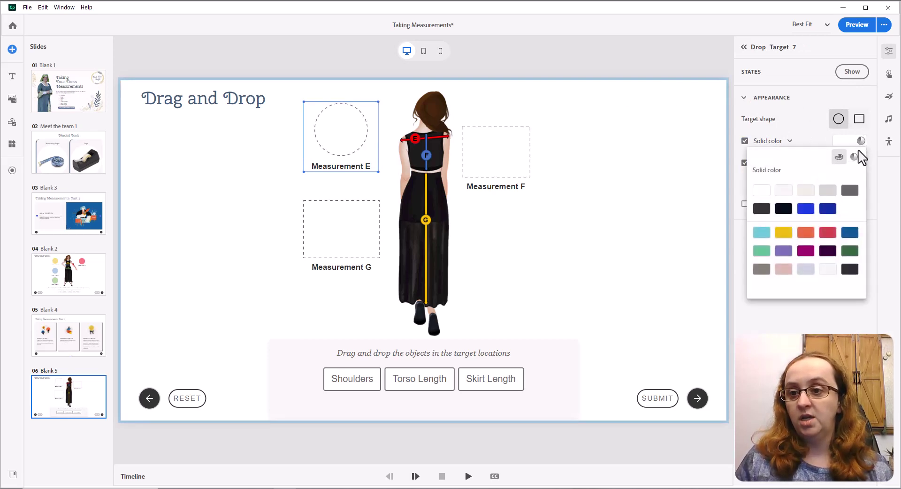
pyautogui.click(855, 159)
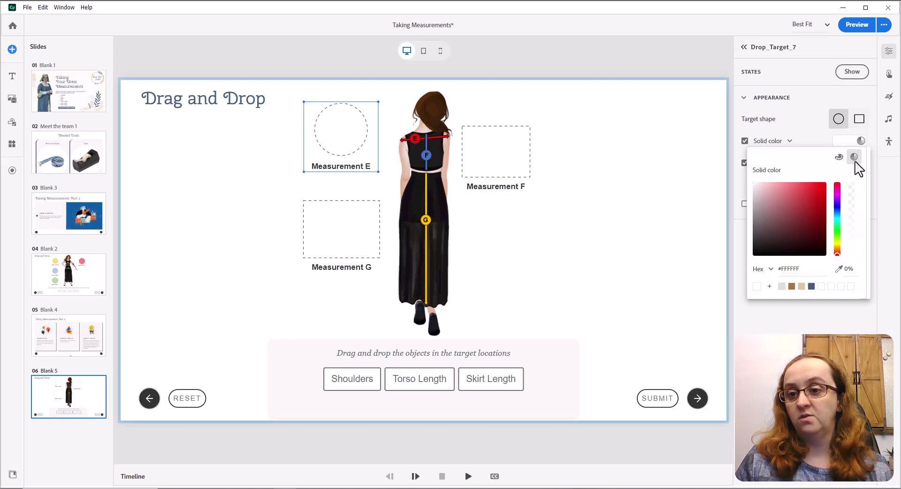
pyautogui.click(838, 269)
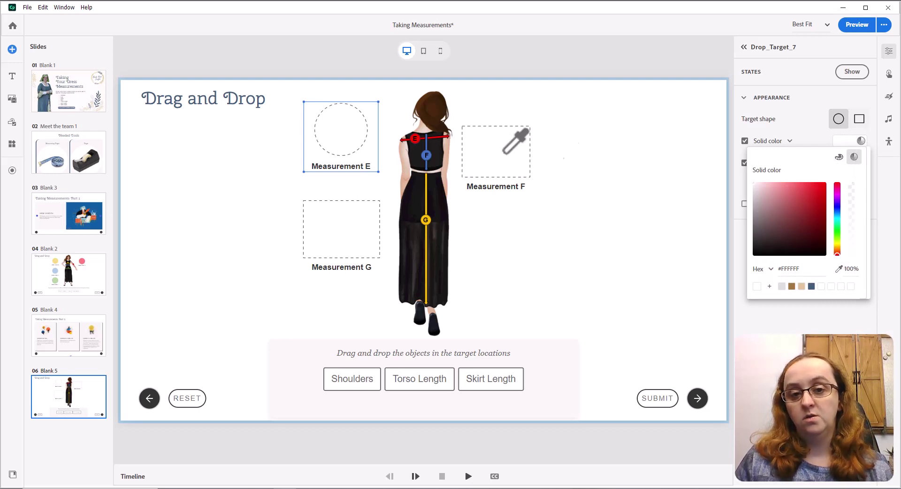
pyautogui.click(435, 137)
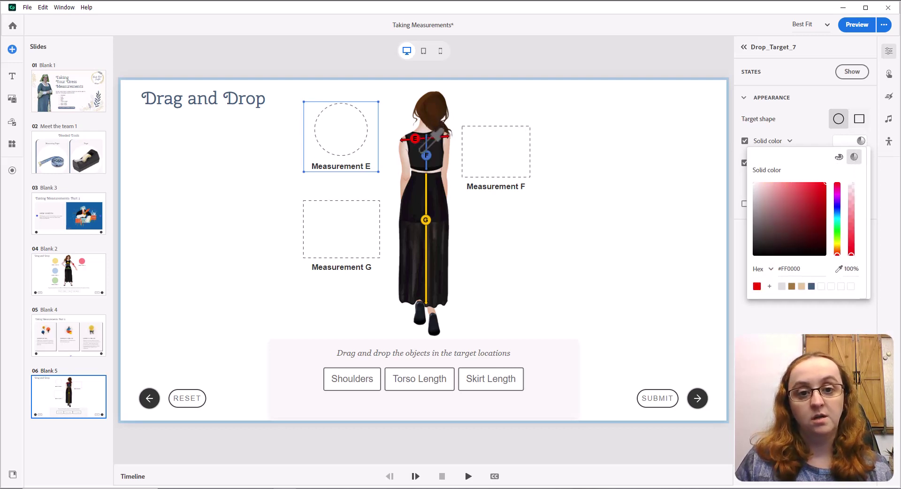
pyautogui.click(417, 128)
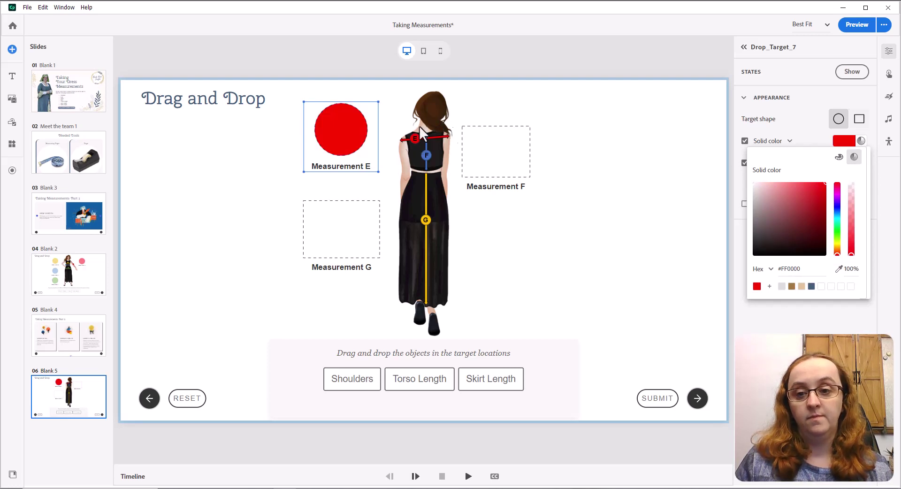
pyautogui.doubleClick(851, 268)
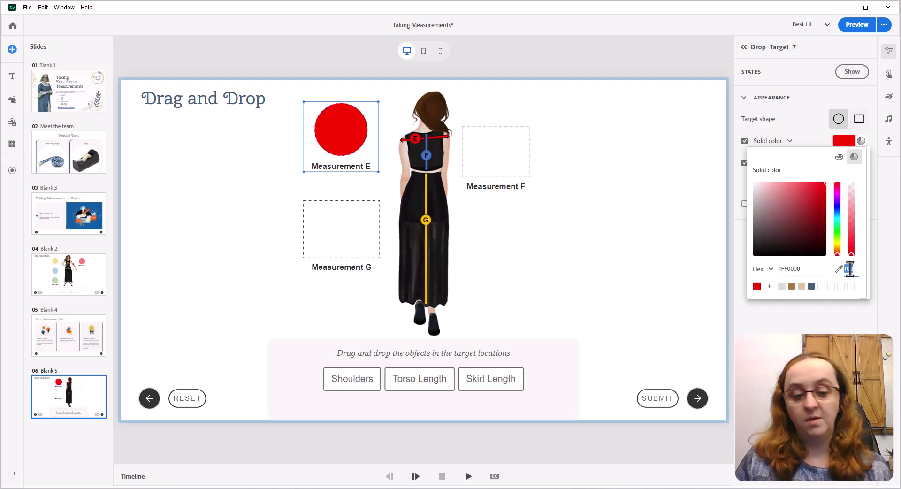
pyautogui.write('50')
pyautogui.press('Return')
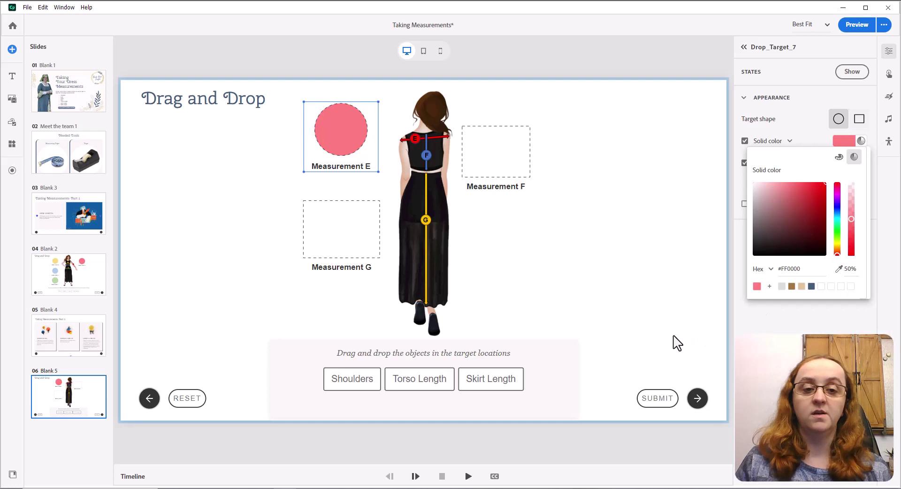
pyautogui.click(355, 231)
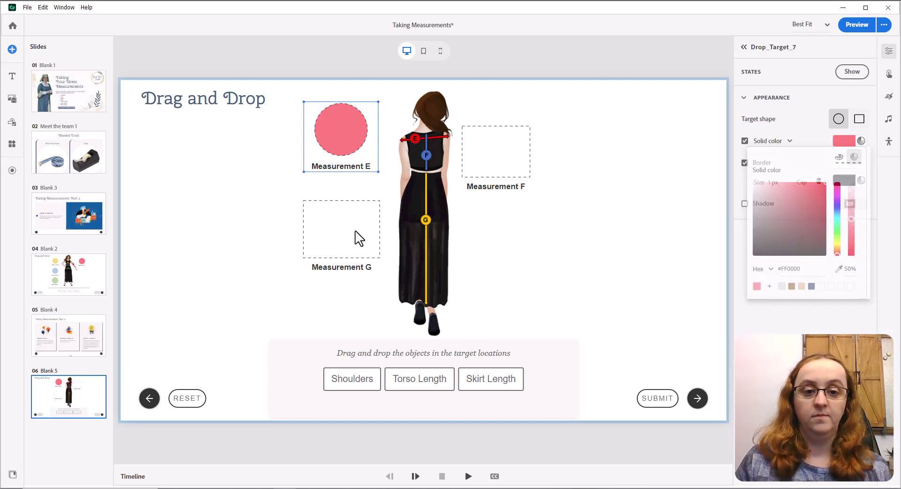
# Step: Make the Measurement G target circular, filled with the skirt-length line's yellow at 50% opacity
pyautogui.click(357, 234)
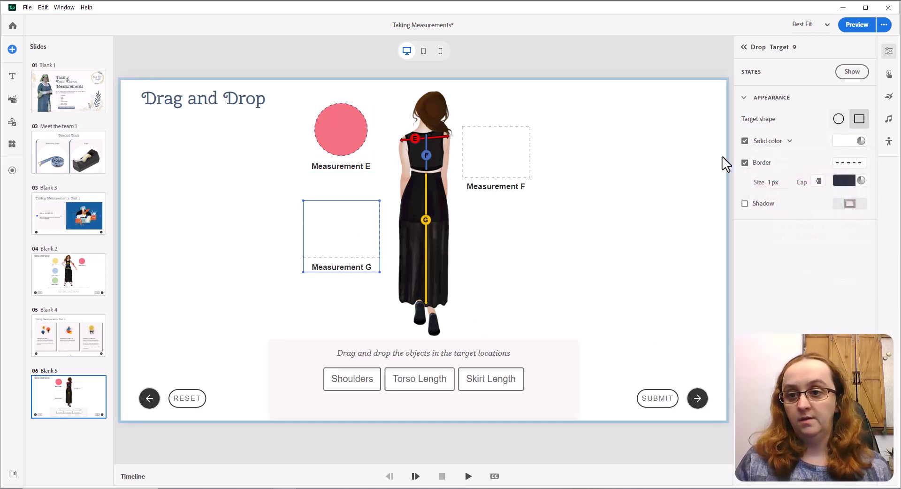
pyautogui.click(839, 119)
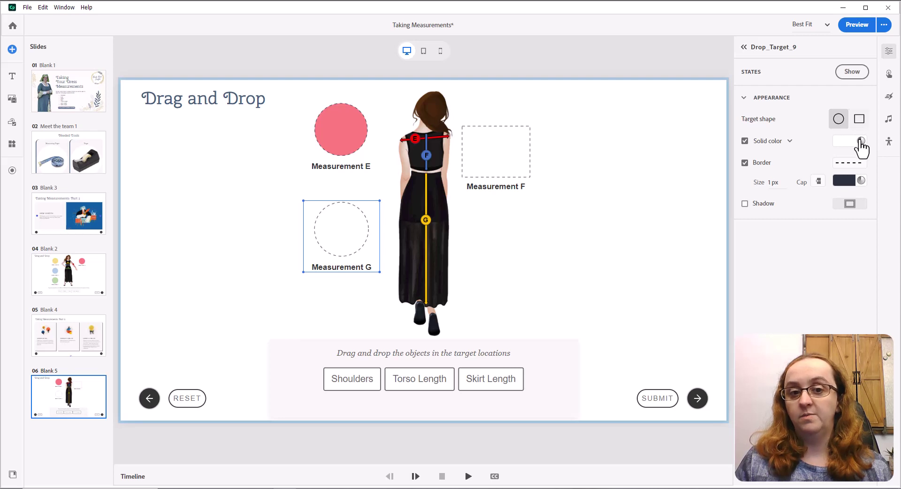
pyautogui.click(862, 141)
pyautogui.click(854, 157)
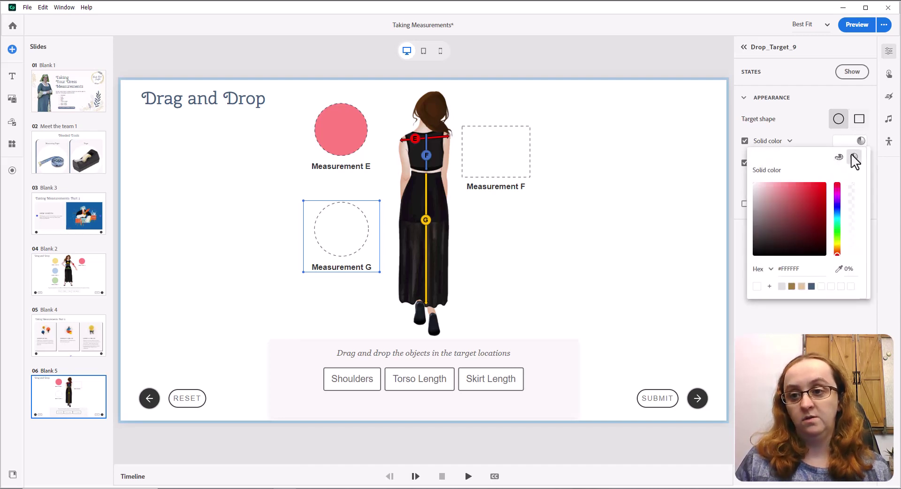
pyautogui.click(839, 269)
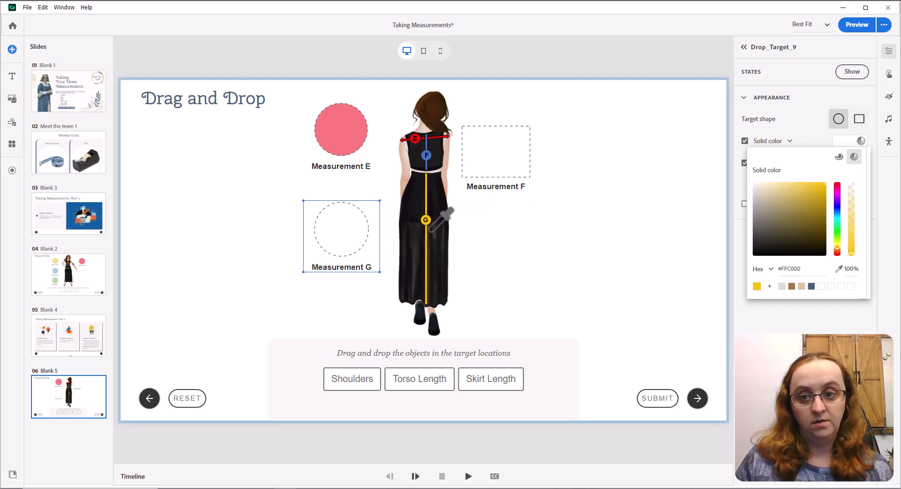
pyautogui.click(426, 207)
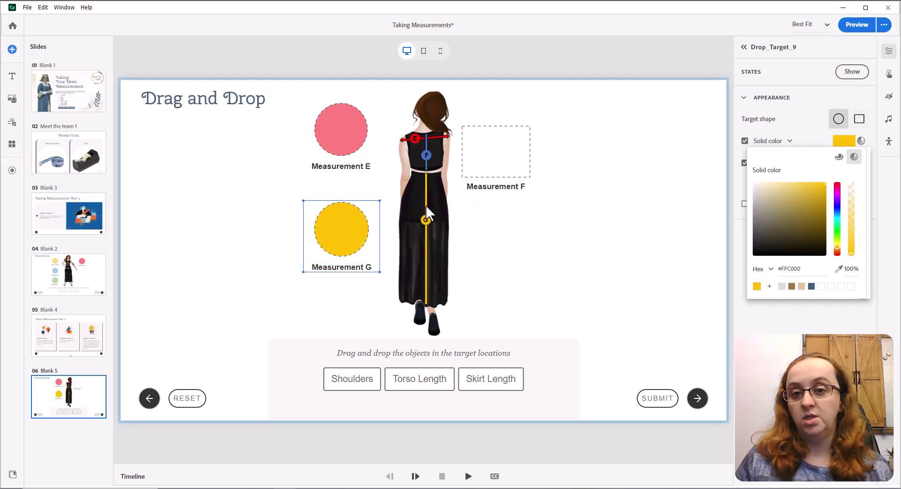
pyautogui.click(850, 269)
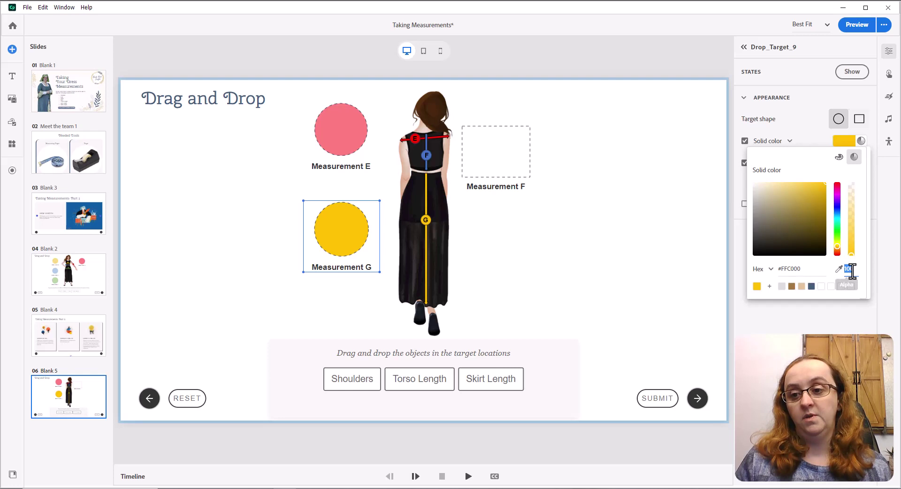
pyautogui.write('50')
pyautogui.press('Return')
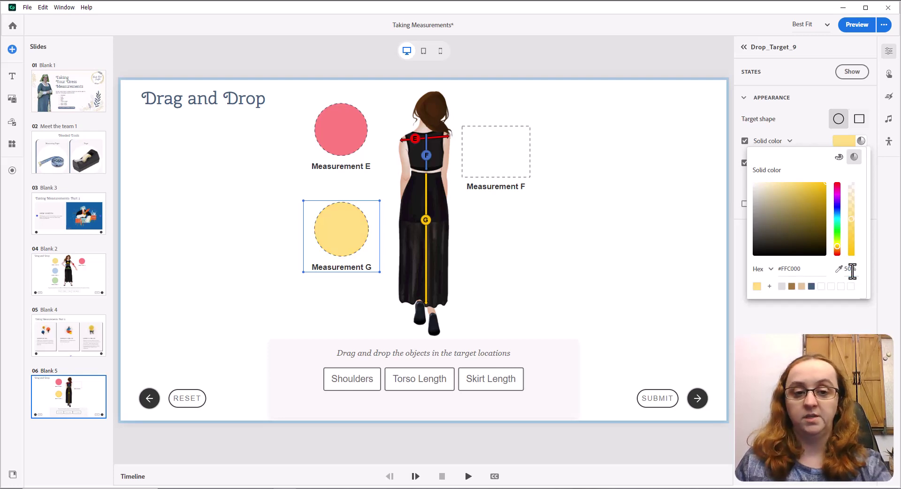
pyautogui.click(514, 166)
# Step: Sample the F marker's blue into the Measurement F target's fill and apply 50% opacity
pyautogui.click(513, 165)
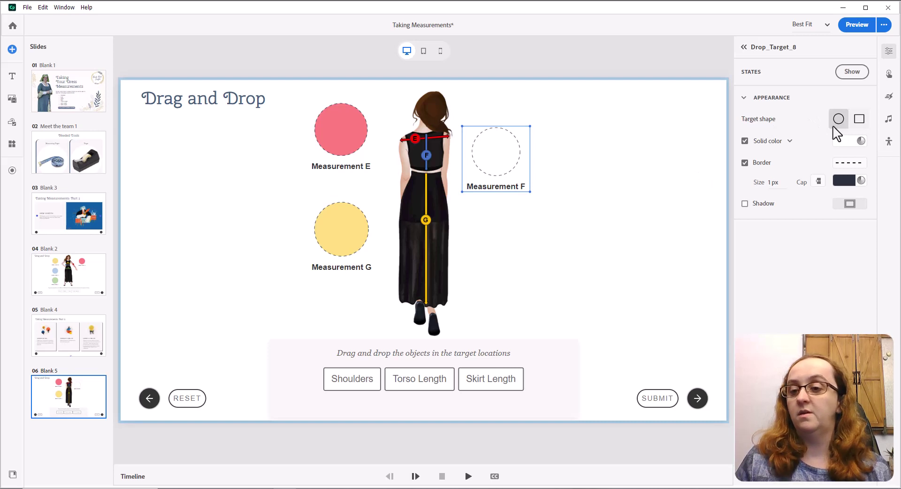
pyautogui.click(850, 141)
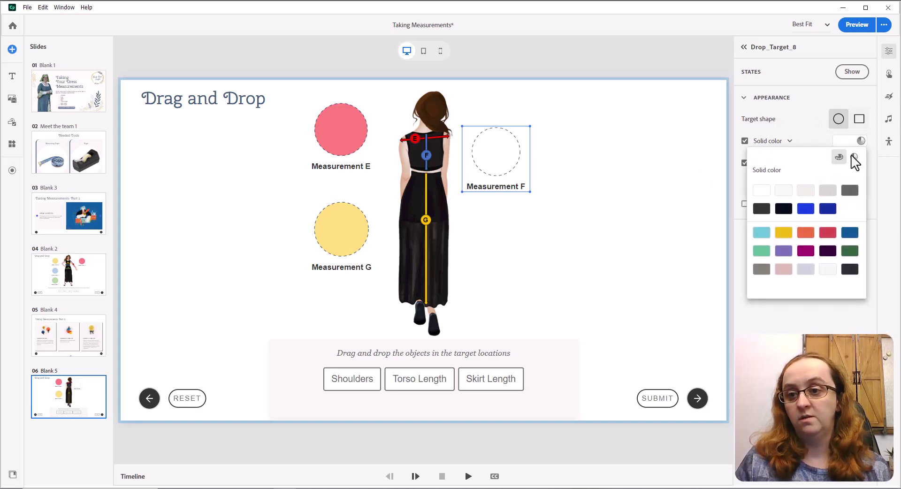
pyautogui.click(854, 157)
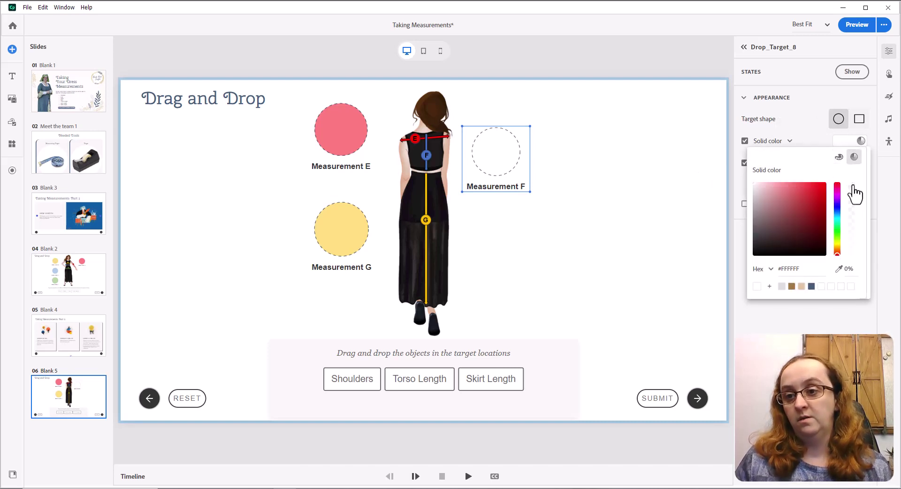
pyautogui.click(840, 270)
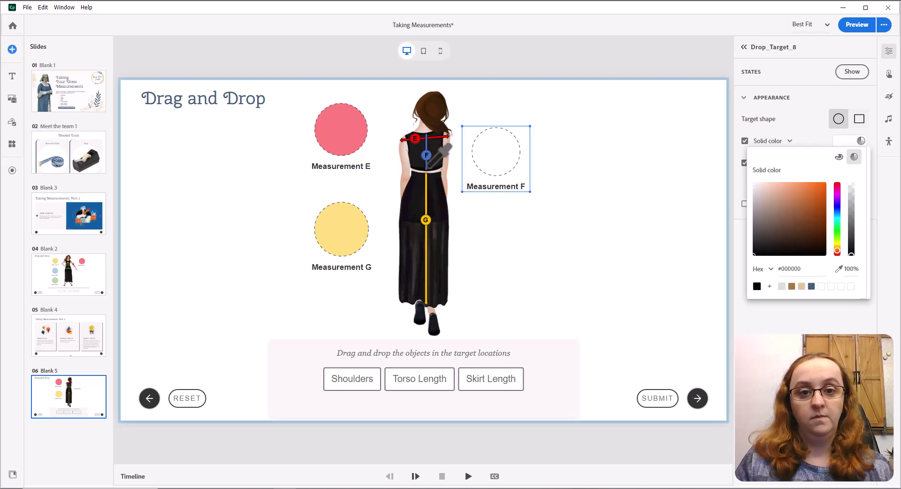
pyautogui.click(426, 155)
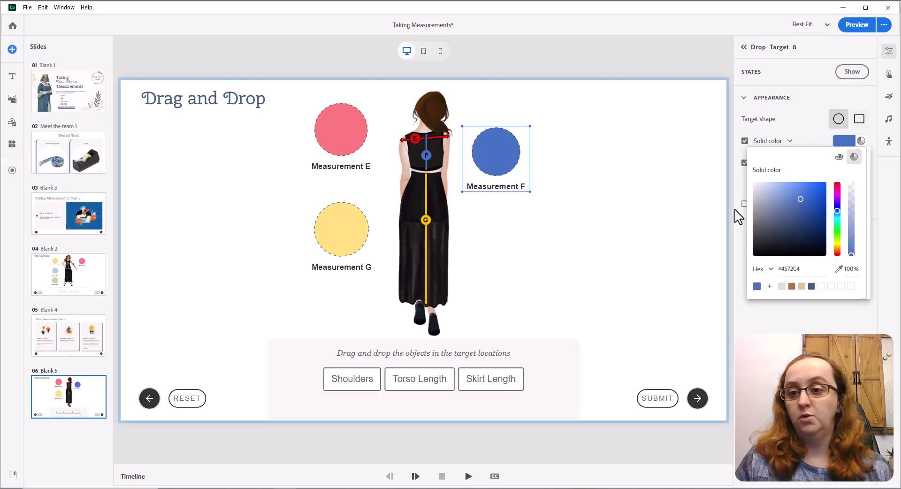
pyautogui.click(851, 269)
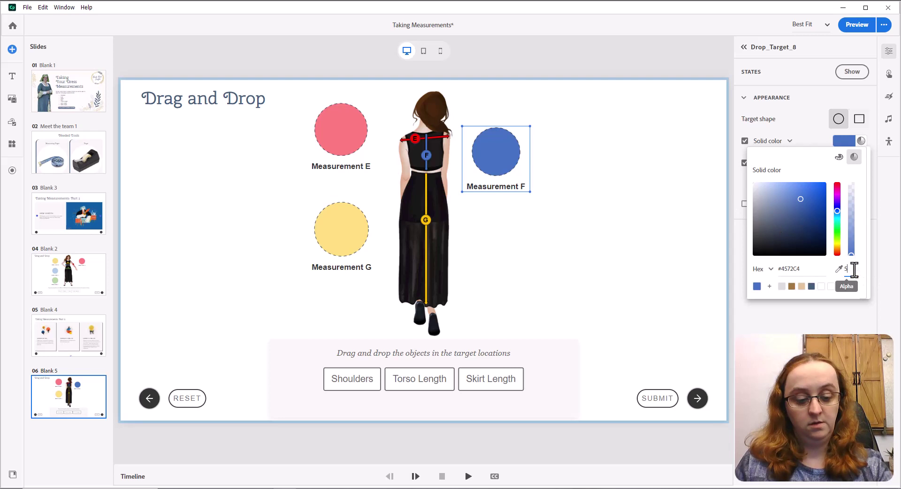
pyautogui.press('Return')
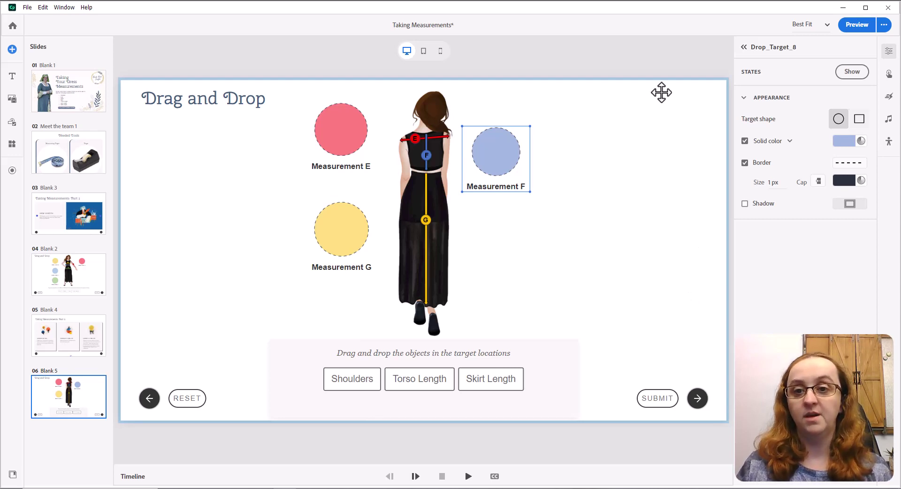
# Step: In the drag-and-drop widget, match Shoulders to Measurement E, Torso Length to F, Skirt Length to G, and save
pyautogui.click(653, 70)
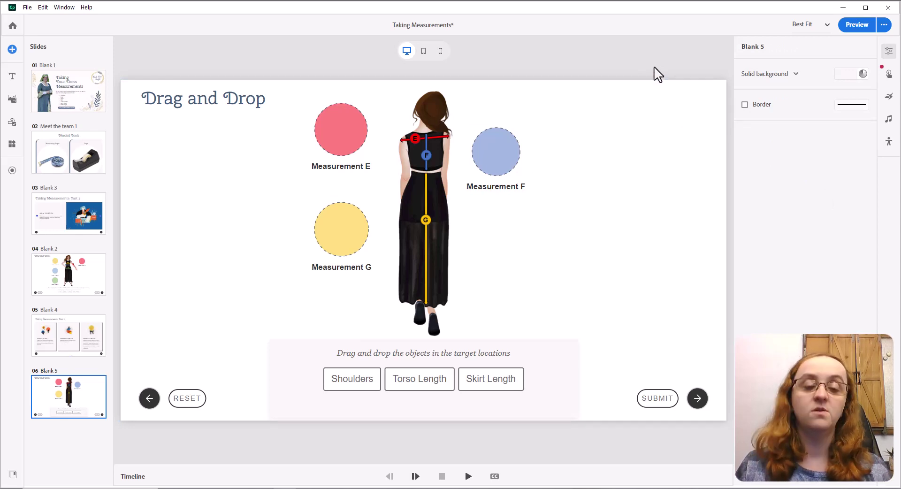
pyautogui.click(632, 87)
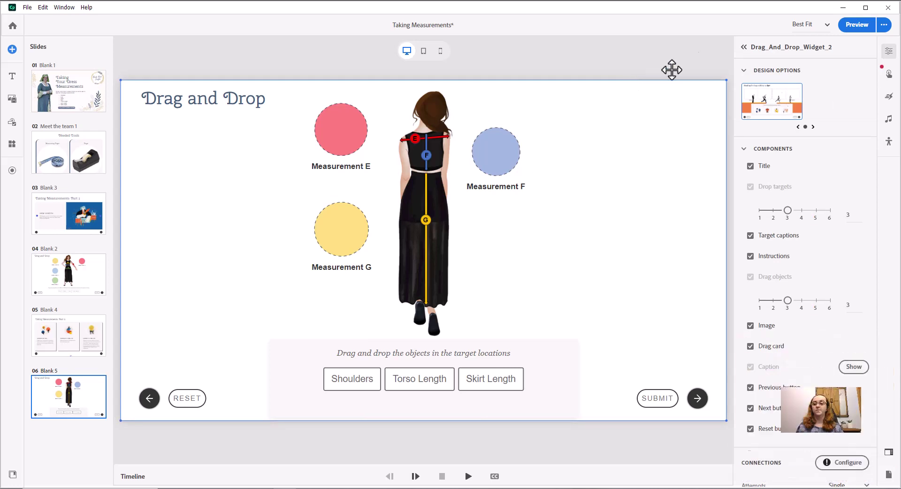
pyautogui.moveTo(874, 96)
pyautogui.mouseDown()
pyautogui.moveTo(867, 171)
pyautogui.moveTo(877, 227)
pyautogui.mouseUp()
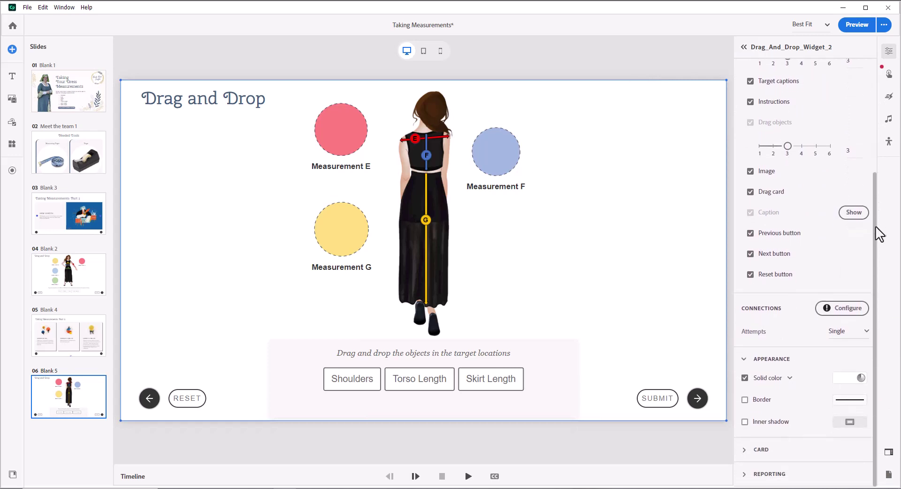
pyautogui.click(834, 313)
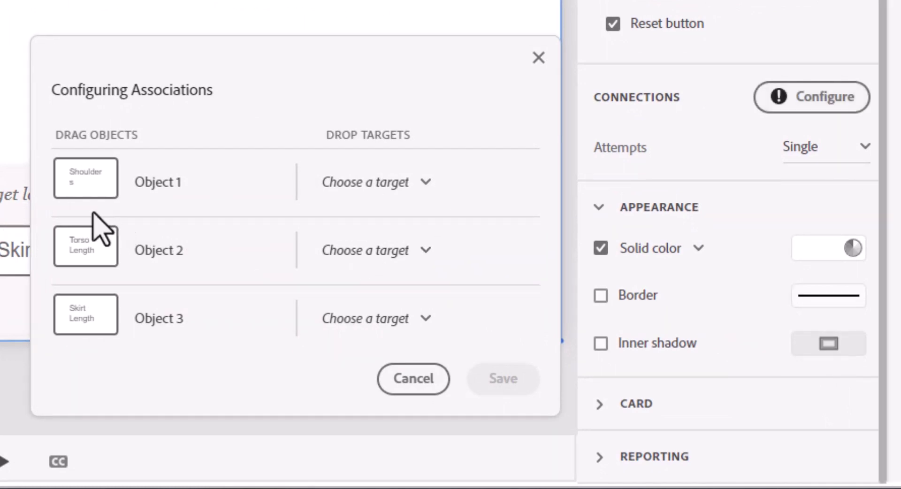
pyautogui.click(354, 188)
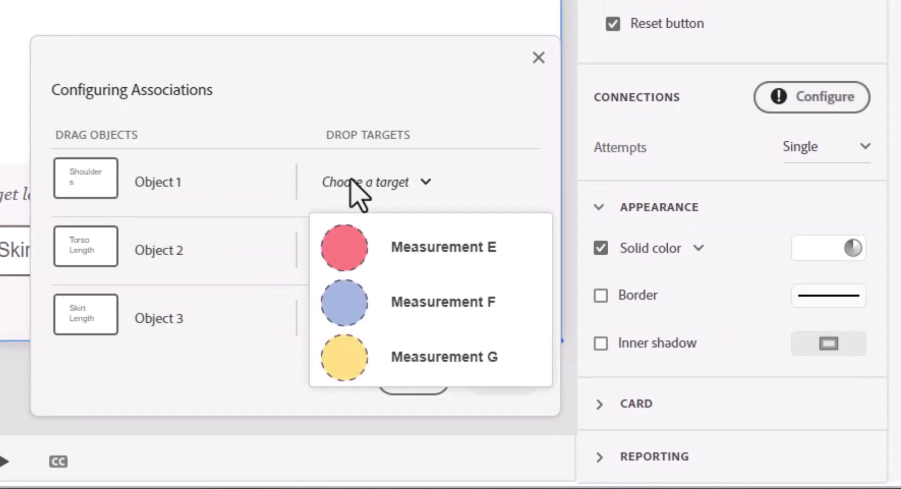
pyautogui.click(371, 255)
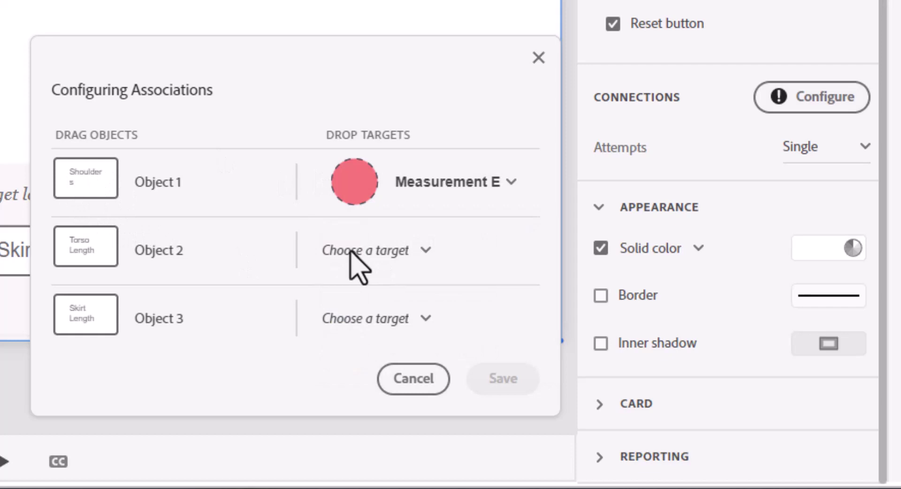
pyautogui.click(376, 243)
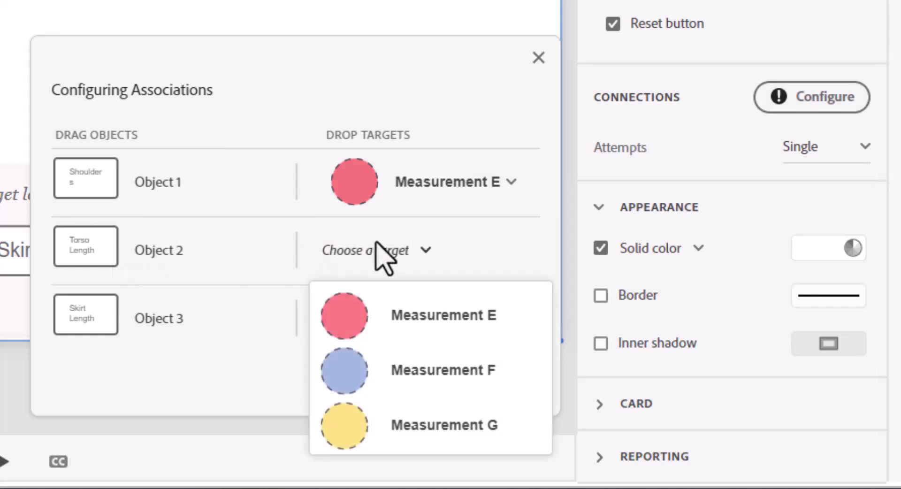
pyautogui.click(394, 371)
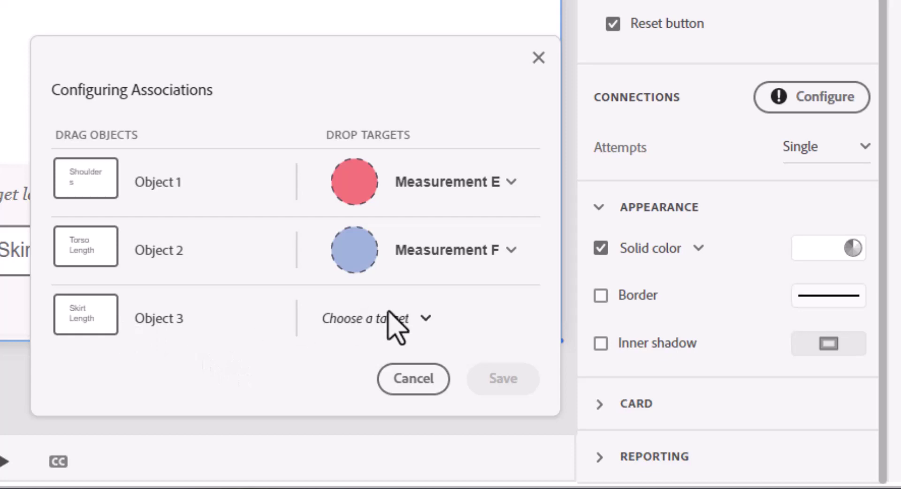
pyautogui.click(410, 324)
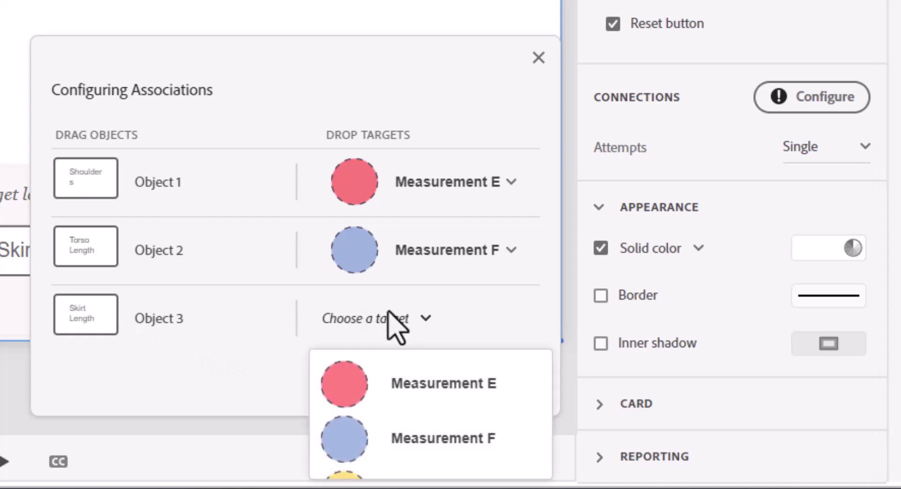
pyautogui.click(353, 477)
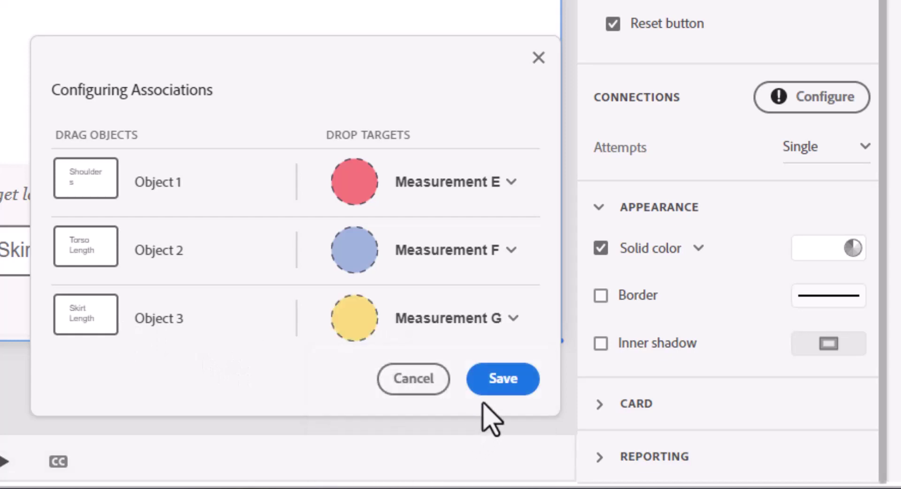
pyautogui.click(499, 381)
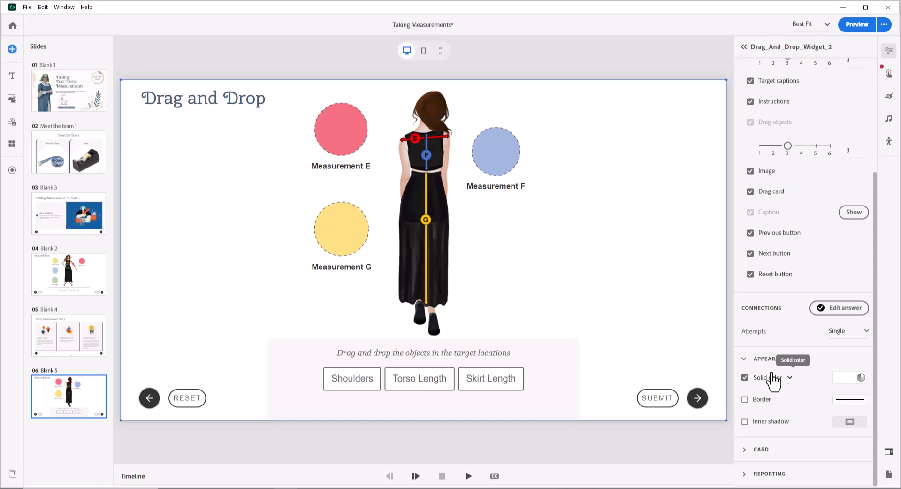
# Step: Leave Attempts at Single, expand Reporting, and launch a browser preview of Taking Measurements.cpt
pyautogui.click(864, 334)
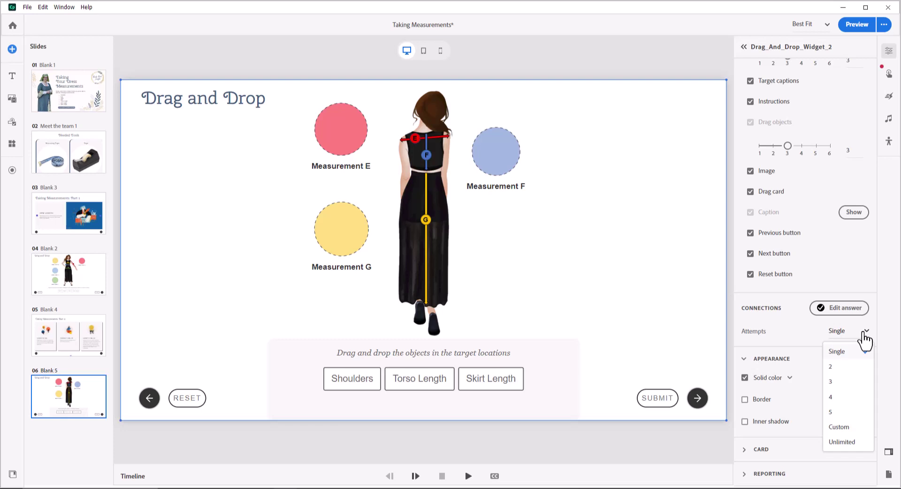
pyautogui.click(864, 334)
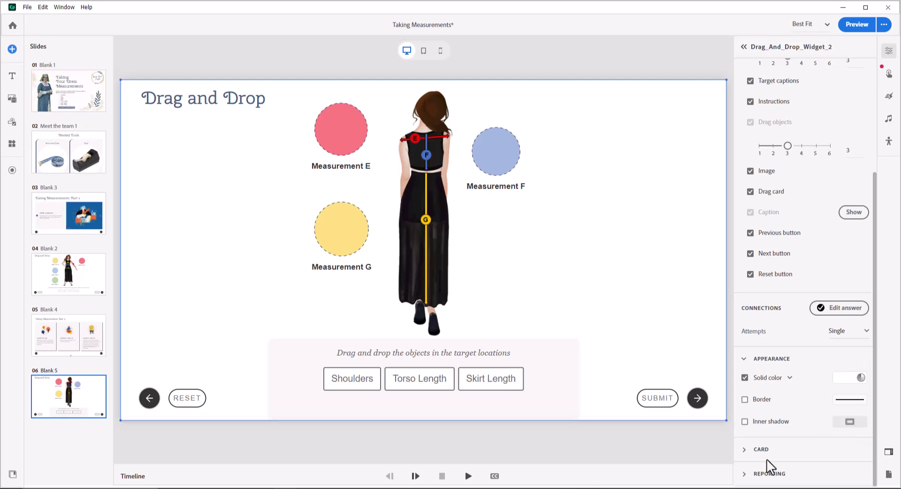
pyautogui.click(745, 475)
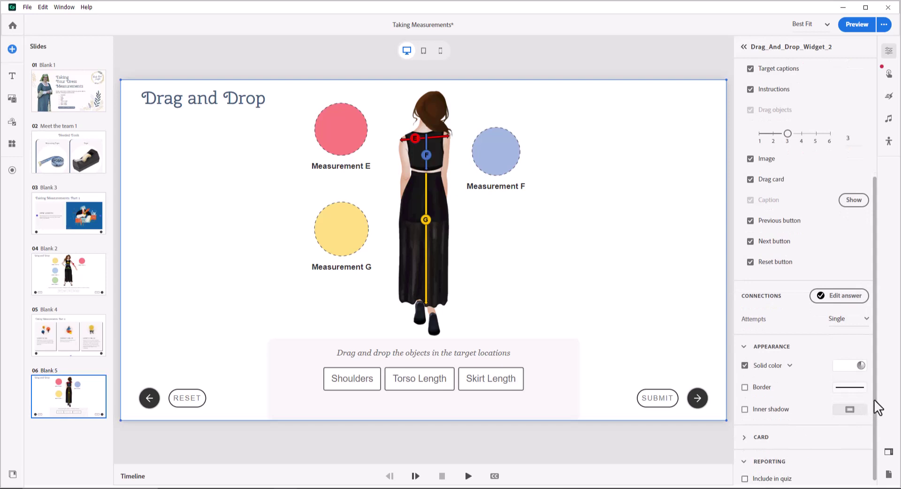
pyautogui.scroll(-1, 874, 399)
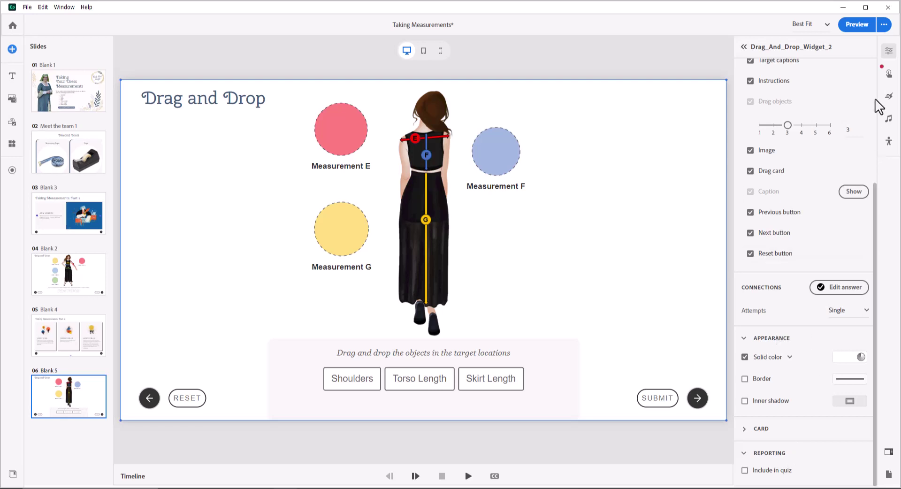
pyautogui.click(856, 25)
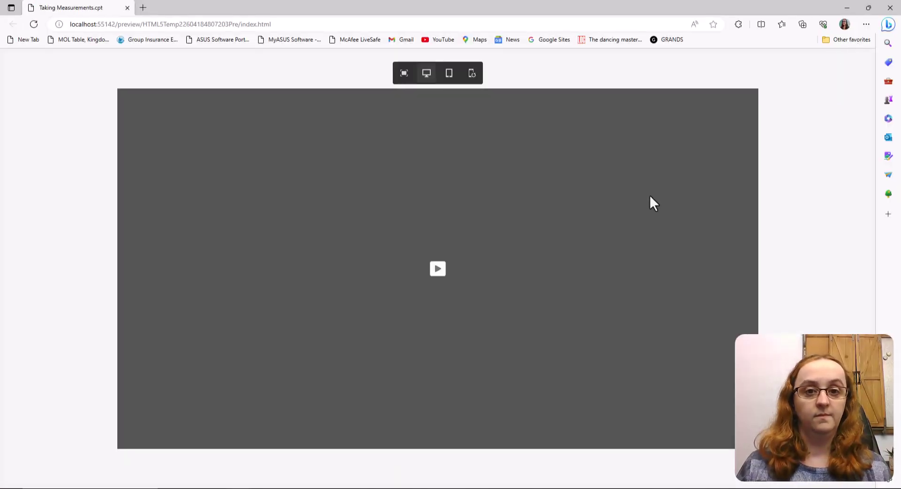
# Step: Play the preview, drop Shoulders on Measurement E and Torso Length on F, then submit
pyautogui.click(438, 270)
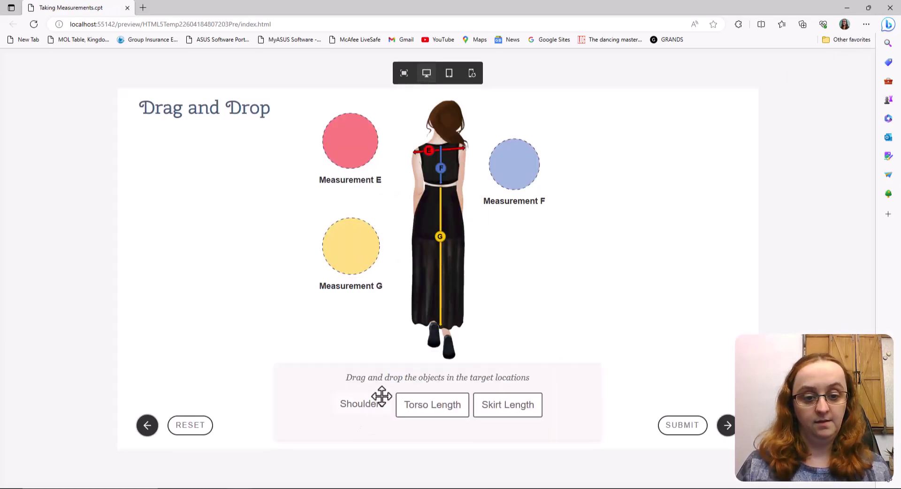
pyautogui.moveTo(382, 396); pyautogui.dragTo(368, 130)
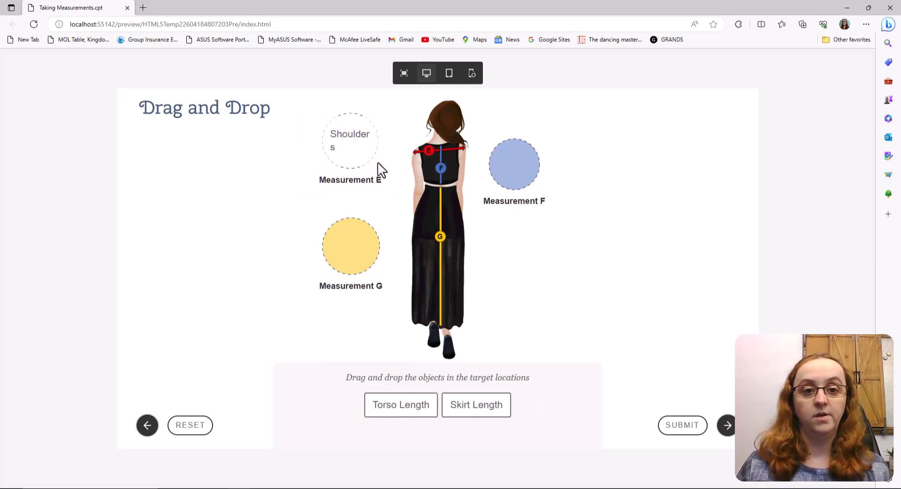
pyautogui.moveTo(413, 403); pyautogui.dragTo(412, 405)
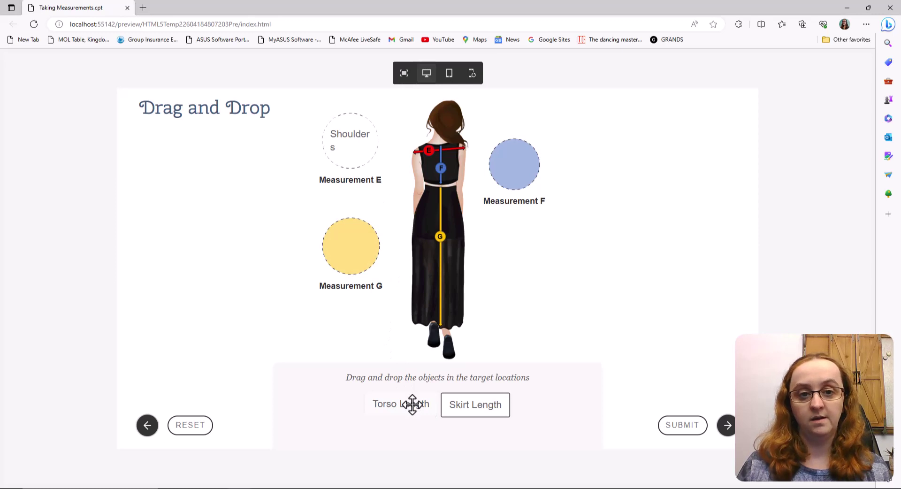
pyautogui.moveTo(413, 405); pyautogui.dragTo(337, 245)
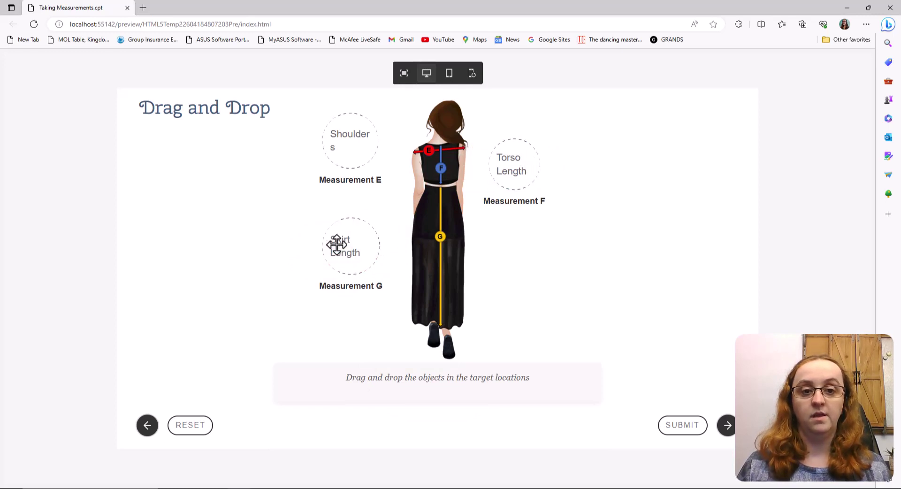
pyautogui.click(697, 431)
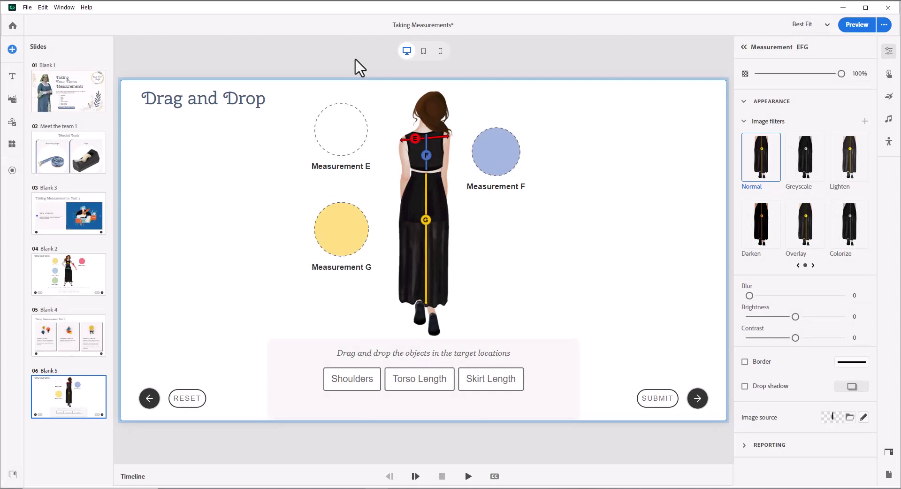
# Step: Drag the corner handles outward to enlarge the Measurement E, G and F target circles
pyautogui.click(325, 373)
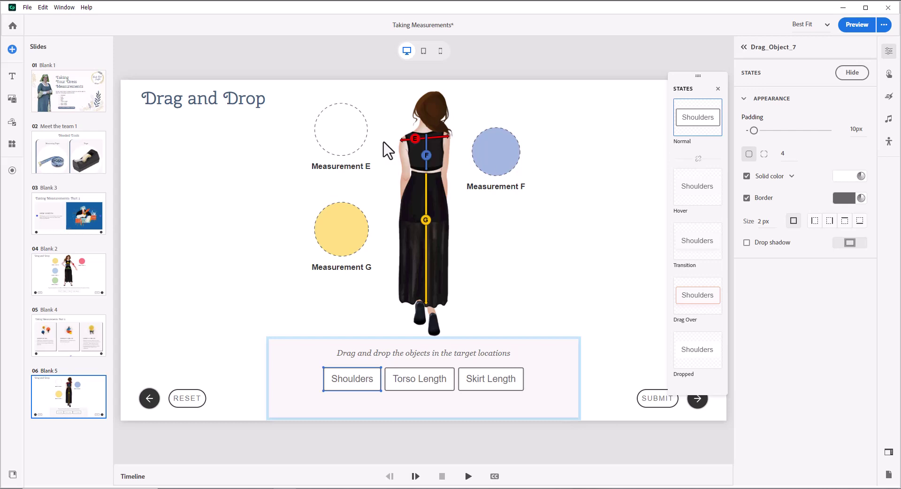
pyautogui.click(322, 135)
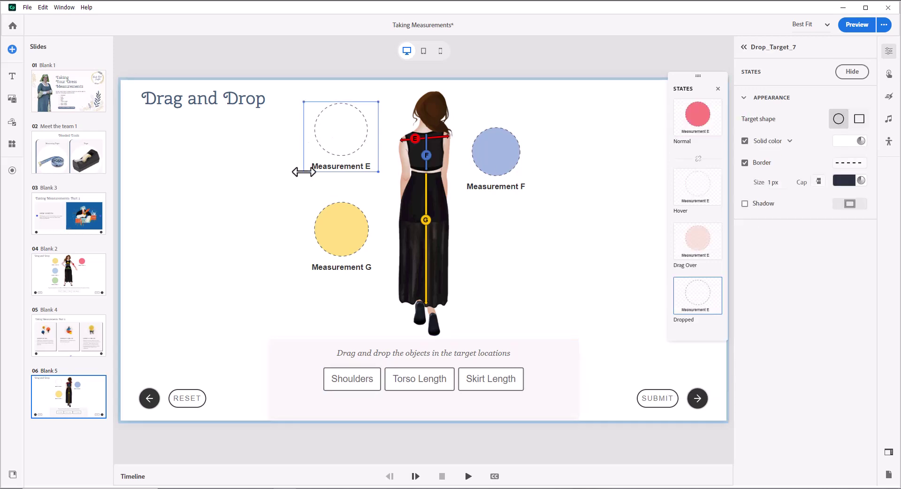
pyautogui.moveTo(303, 172); pyautogui.dragTo(290, 182)
pyautogui.click(324, 229)
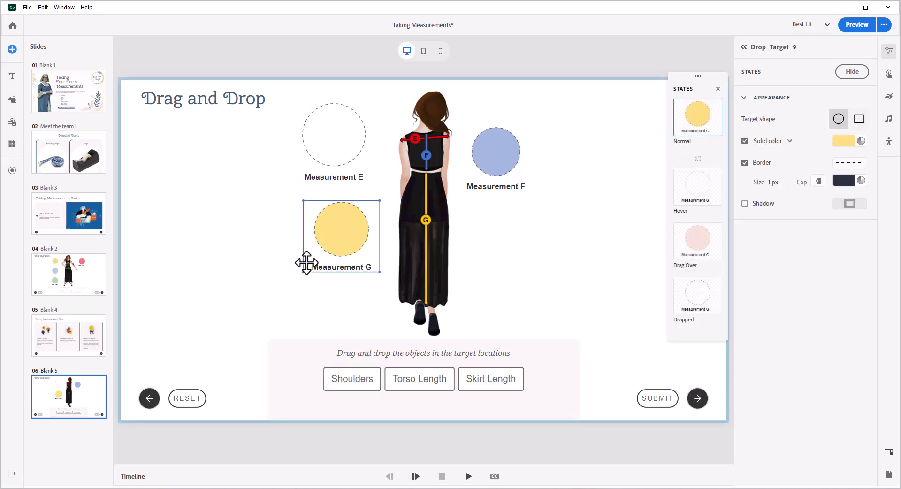
pyautogui.moveTo(303, 272); pyautogui.dragTo(288, 283)
pyautogui.click(497, 177)
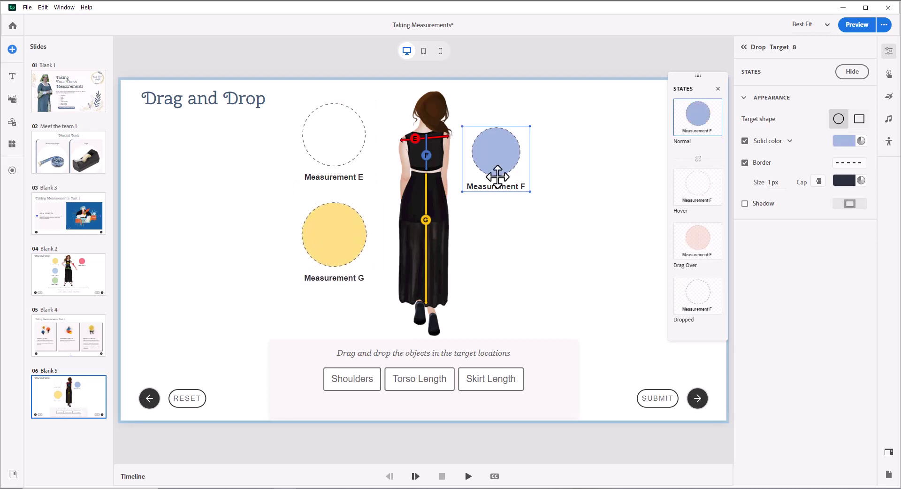
pyautogui.moveTo(531, 126); pyautogui.dragTo(545, 128)
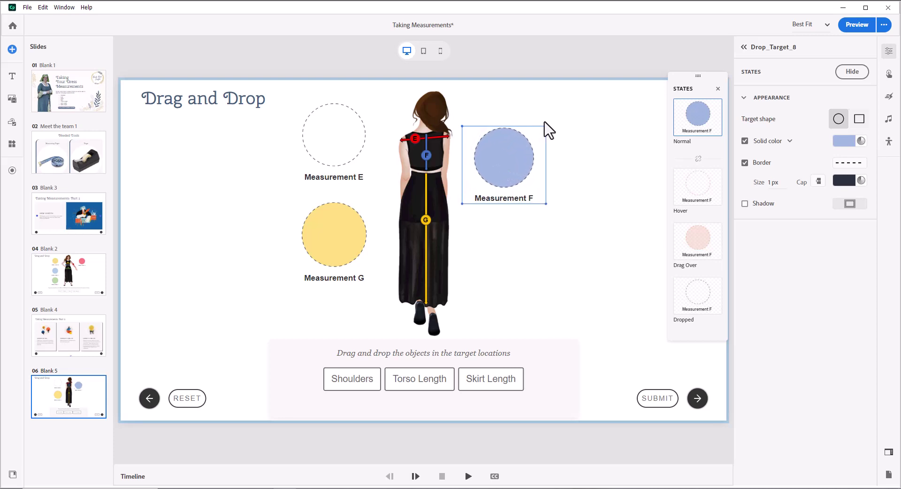
pyautogui.click(548, 126)
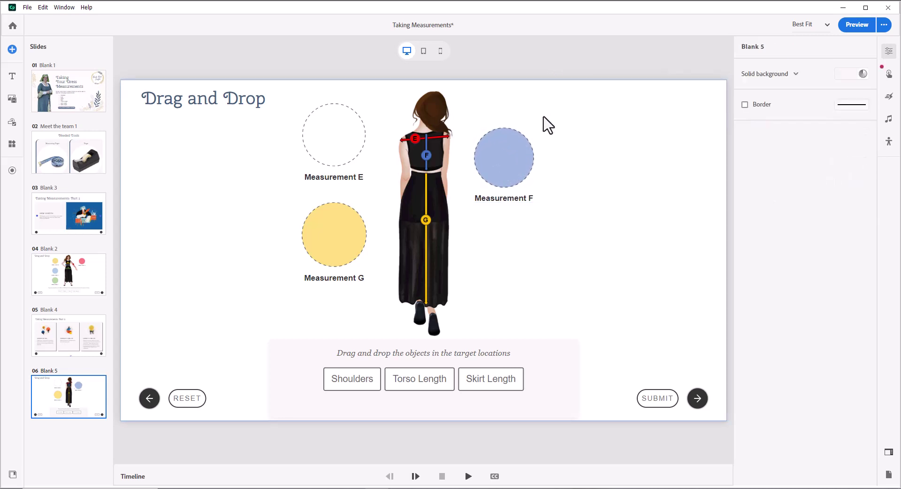
# Step: Launch a fresh browser preview and start playing slide 6
pyautogui.click(851, 27)
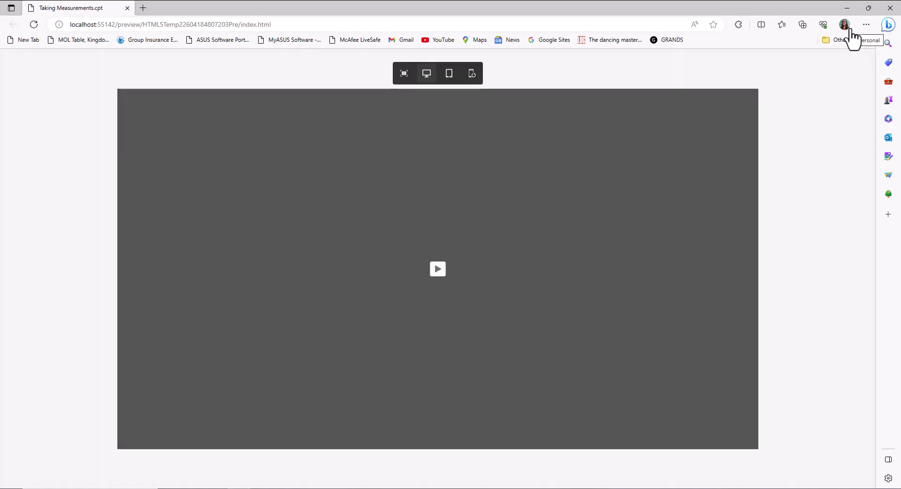
pyautogui.click(438, 269)
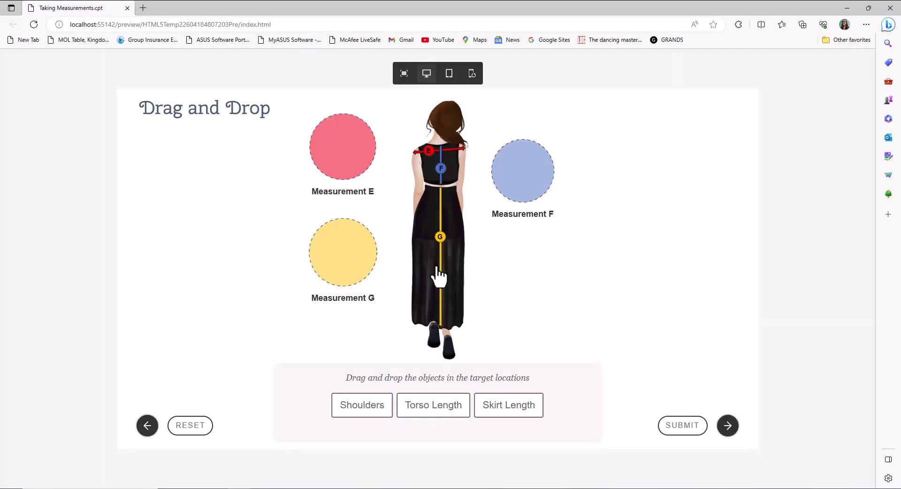